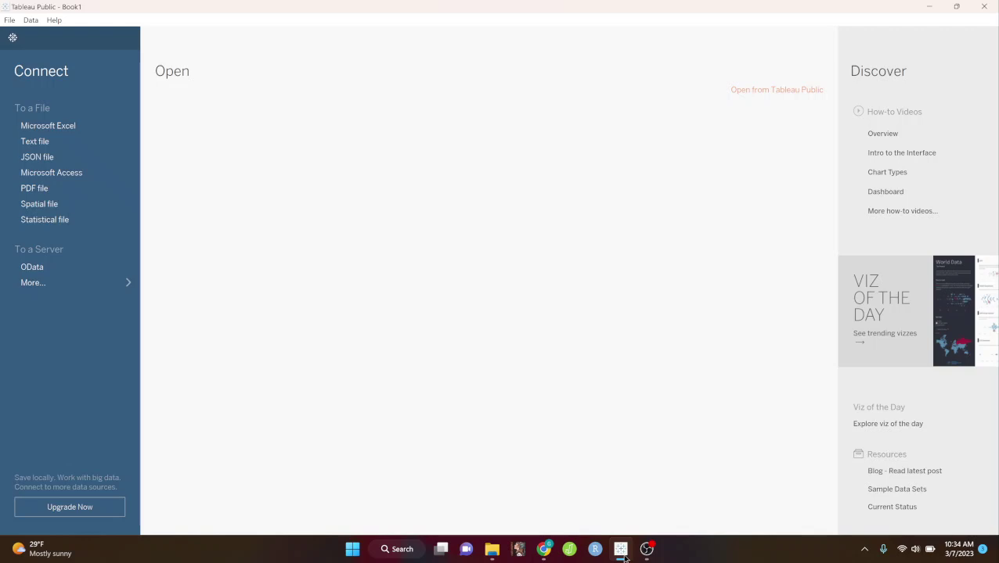
{"action": "key", "text": "XF86AudioRaiseVolume"}
{"action": "key", "text": "XF86AudioRaiseVolume"}
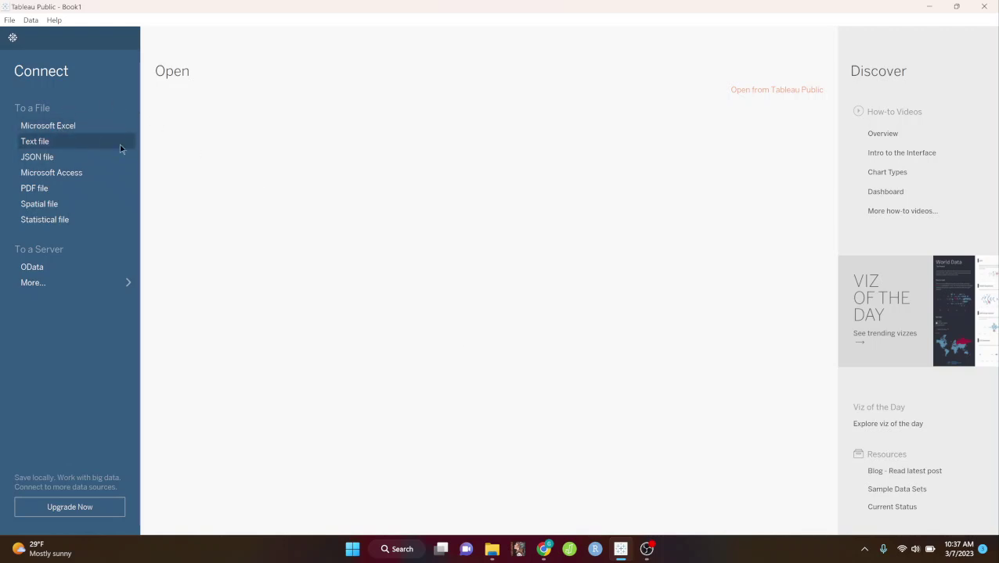
- Connect to the Excel workbook retail in the Week06 folder and look through all columns of its data preview
{"action": "left_click", "coordinate": [78, 125]}
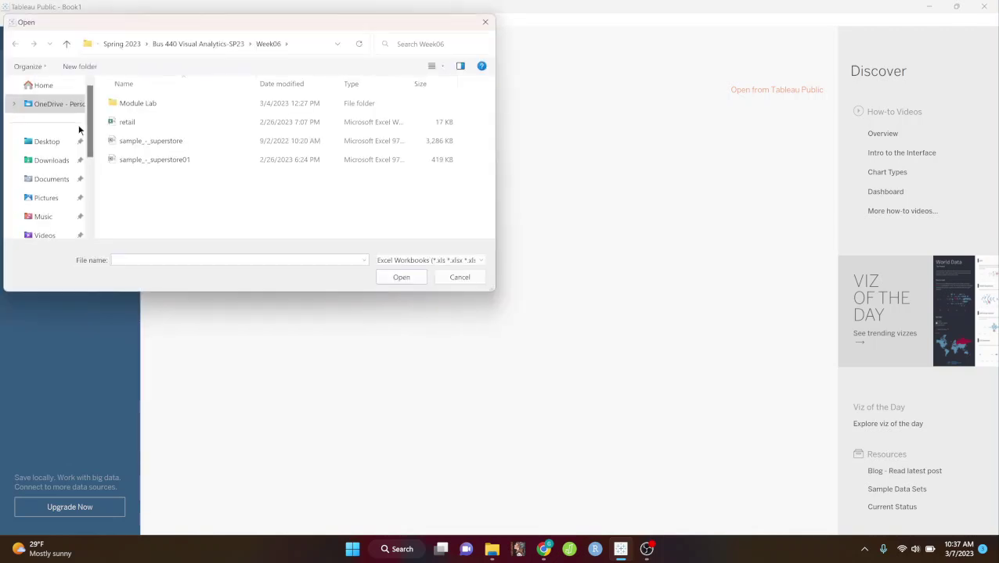
{"action": "left_click", "coordinate": [141, 125]}
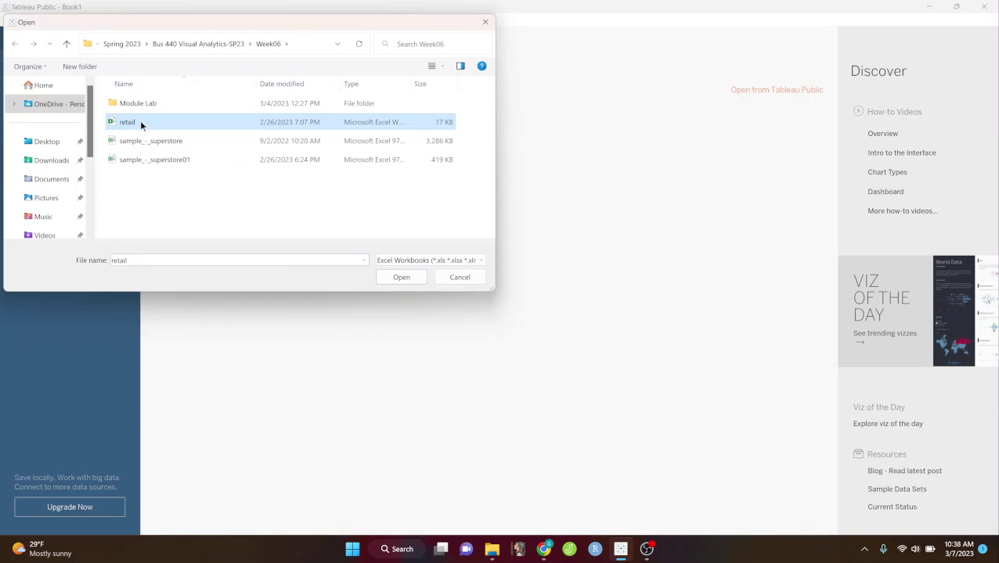
{"action": "left_click", "coordinate": [401, 277]}
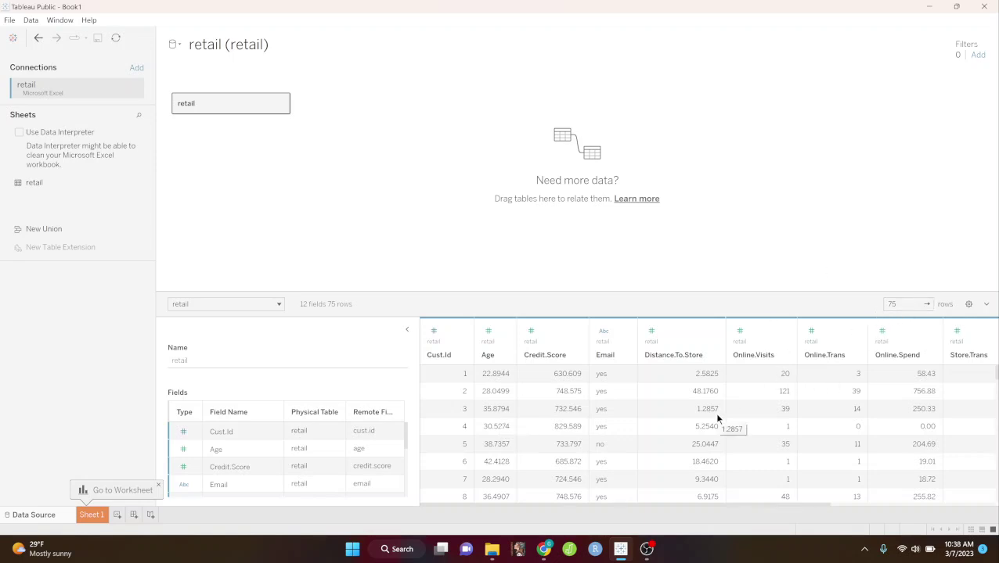
{"action": "left_click_drag", "start_coordinate": [613, 509], "coordinate": [836, 508]}
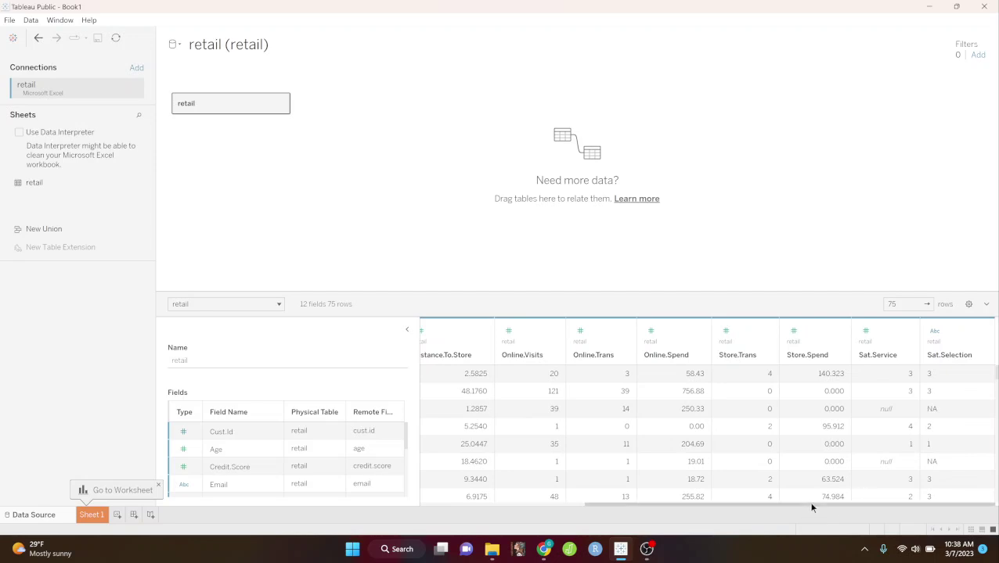
{"action": "left_click_drag", "start_coordinate": [811, 508], "coordinate": [575, 516]}
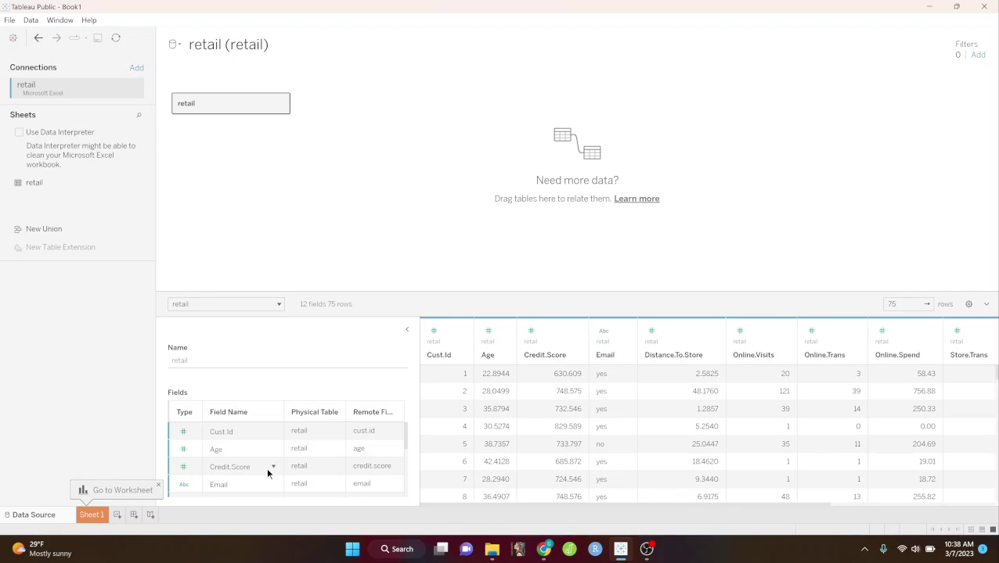
- Rename the worksheet Sheet 1 as reatil_RL01
{"action": "left_click", "coordinate": [92, 515]}
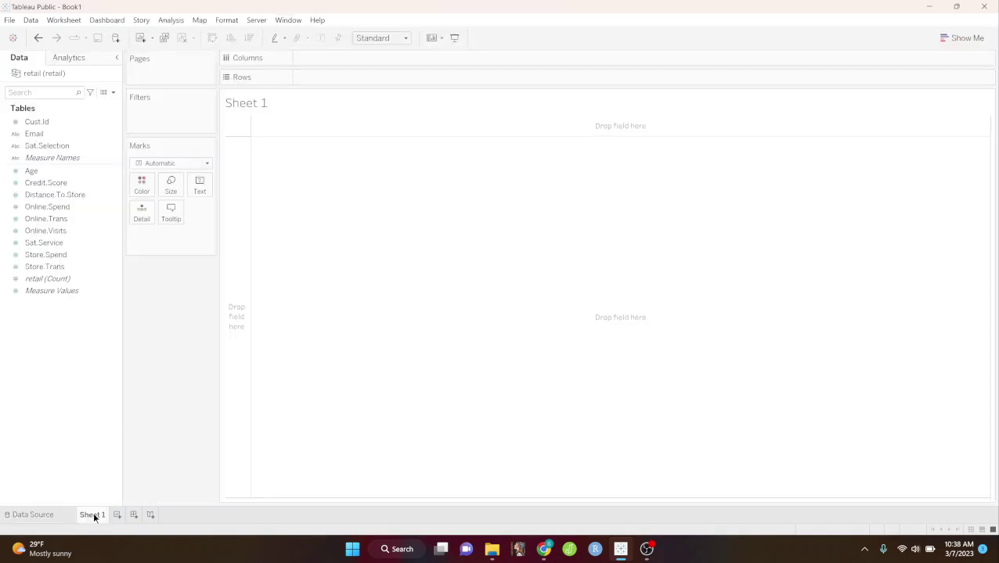
{"action": "double_click", "coordinate": [93, 515]}
{"action": "type", "text": "reatil_RL01"}
{"action": "key", "text": "Return"}
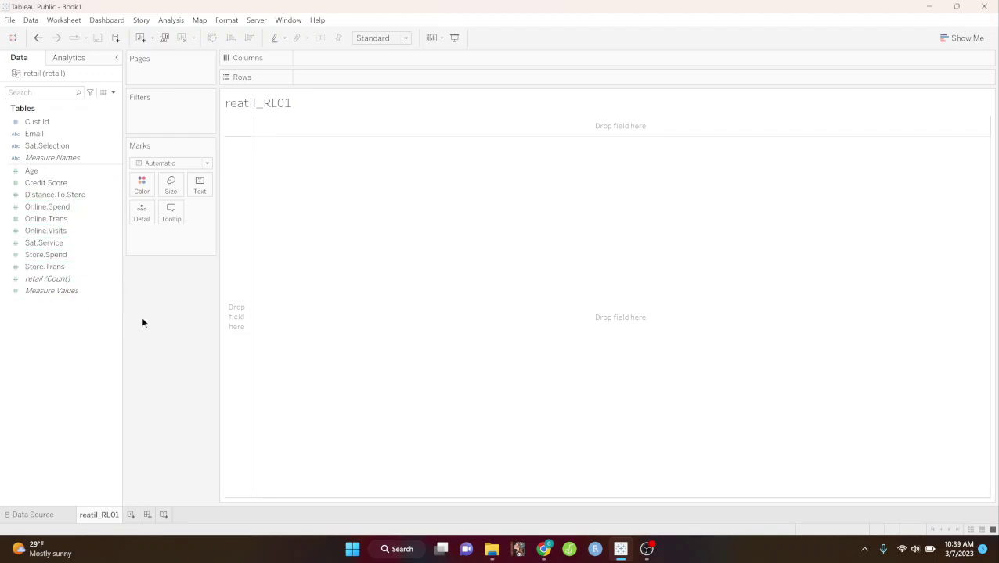
- Build a bar chart with the sum of Store.Spend on rows and Cust.Id on columns
{"action": "left_click", "coordinate": [66, 257]}
{"action": "left_click_drag", "start_coordinate": [66, 257], "coordinate": [337, 79]}
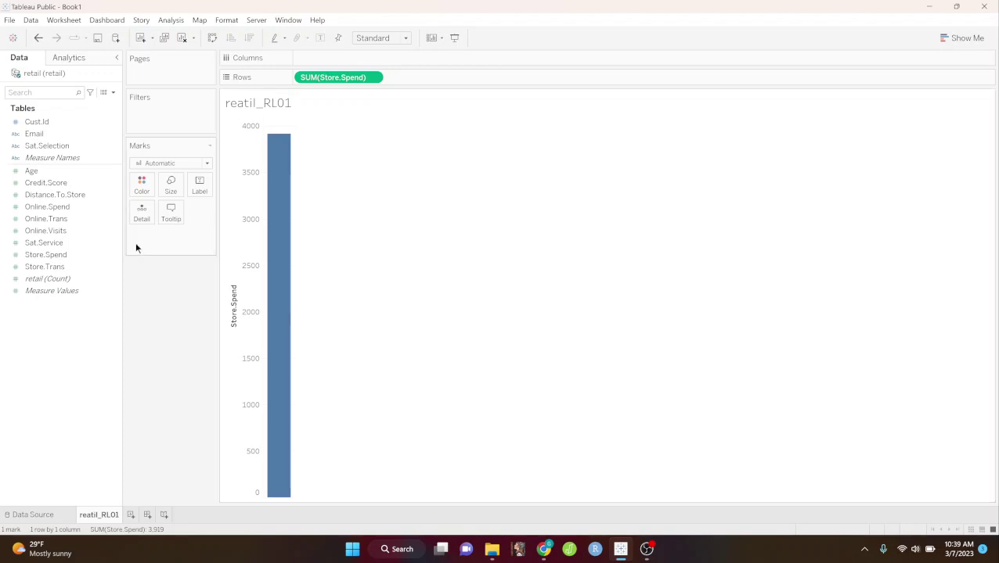
{"action": "mouse_move", "coordinate": [280, 155]}
{"action": "left_click_drag", "start_coordinate": [46, 124], "coordinate": [323, 61]}
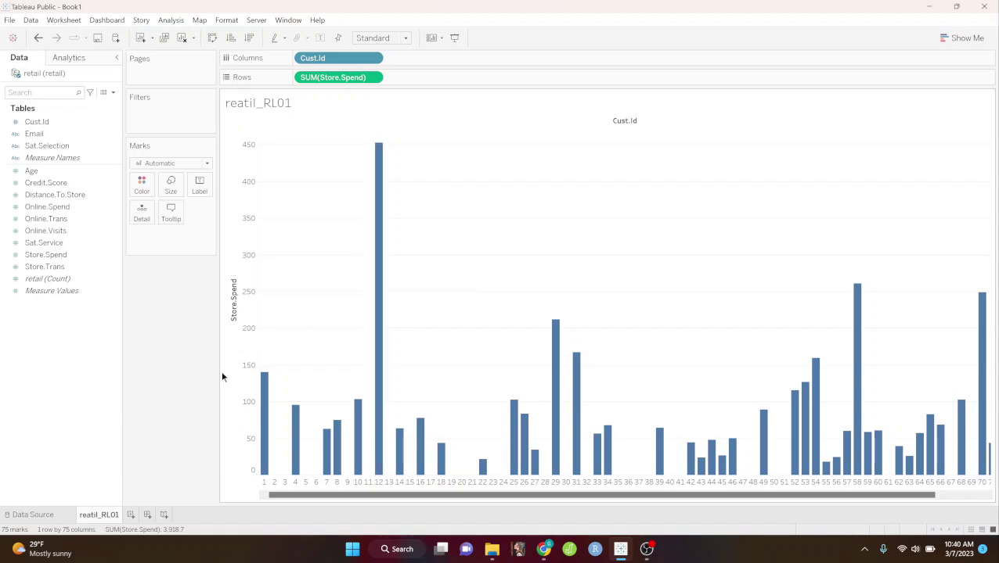
- Add a reference line to the Store.Spend axis showing the average of SUM(Store.Spend) across the entire table
{"action": "right_click", "coordinate": [235, 354]}
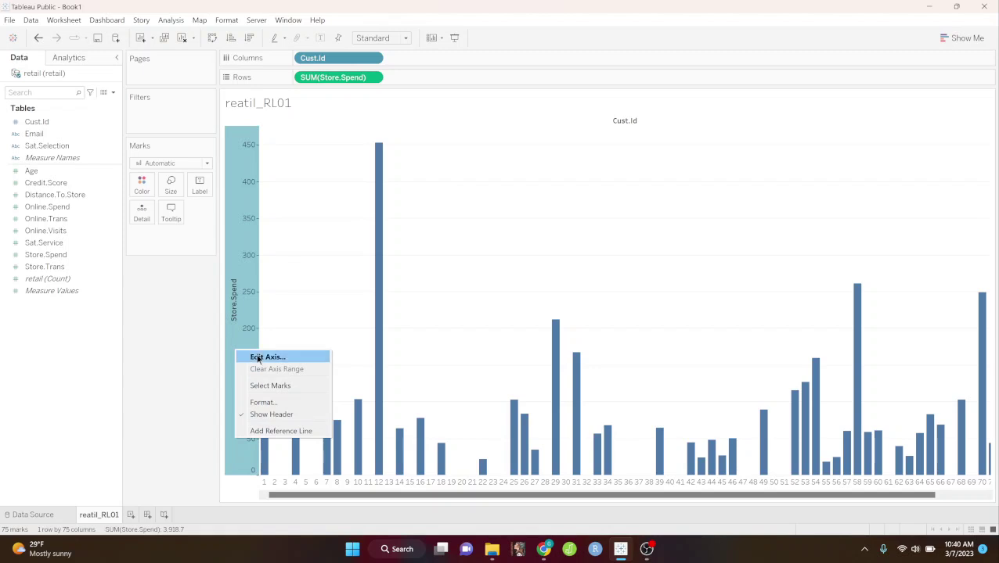
{"action": "left_click", "coordinate": [275, 432]}
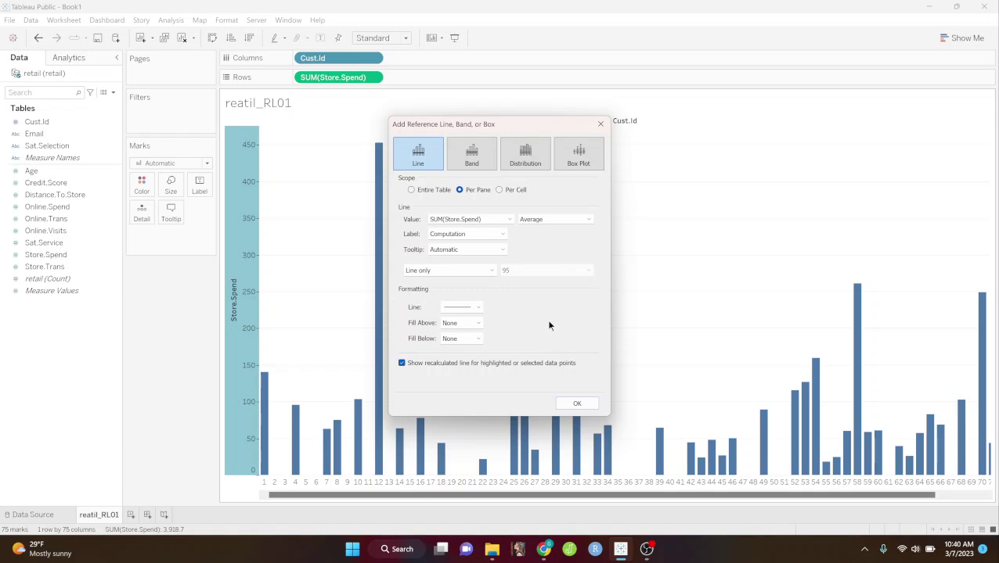
{"action": "left_click", "coordinate": [411, 190]}
{"action": "left_click_drag", "start_coordinate": [513, 124], "coordinate": [428, 76]}
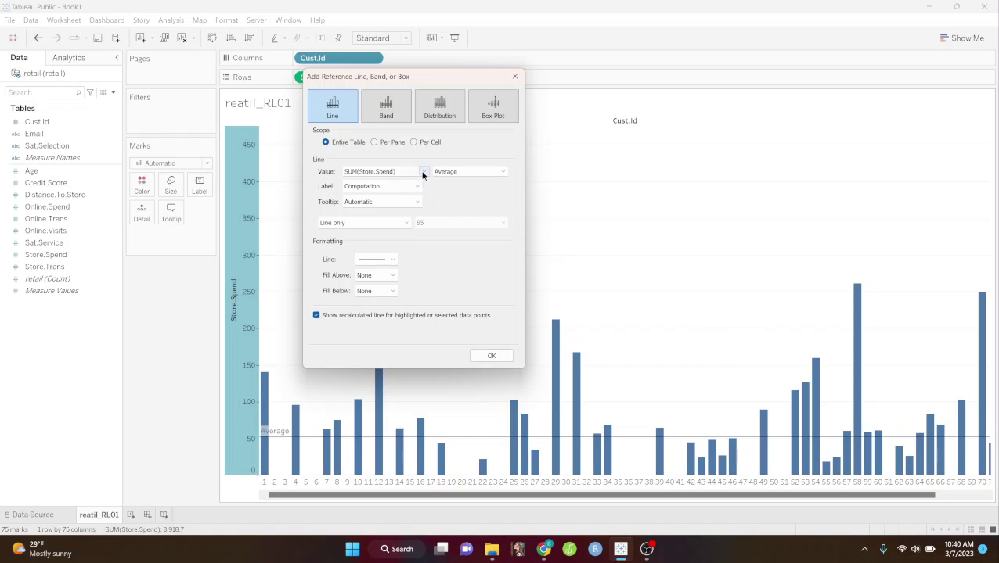
{"action": "left_click", "coordinate": [502, 172]}
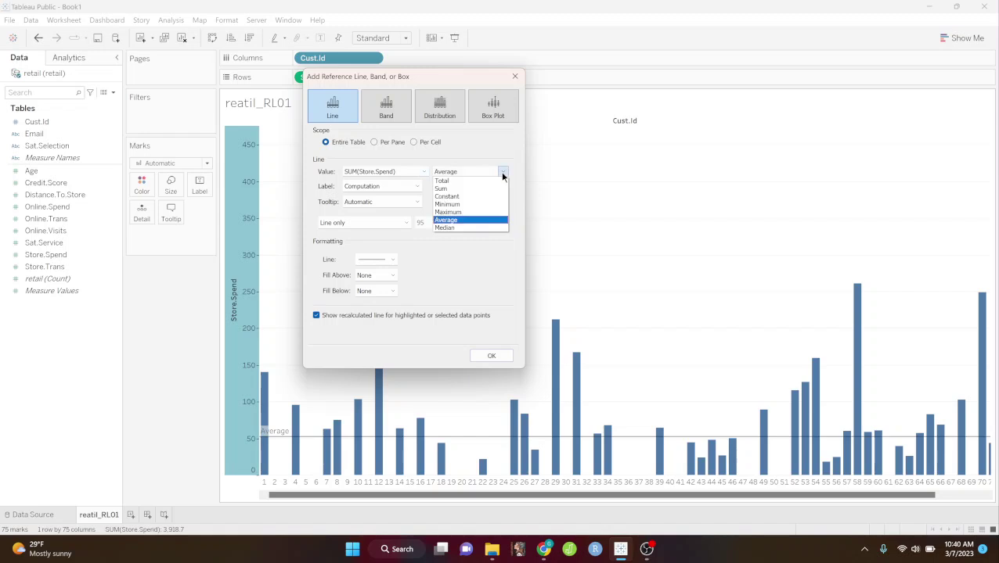
{"action": "left_click", "coordinate": [458, 219]}
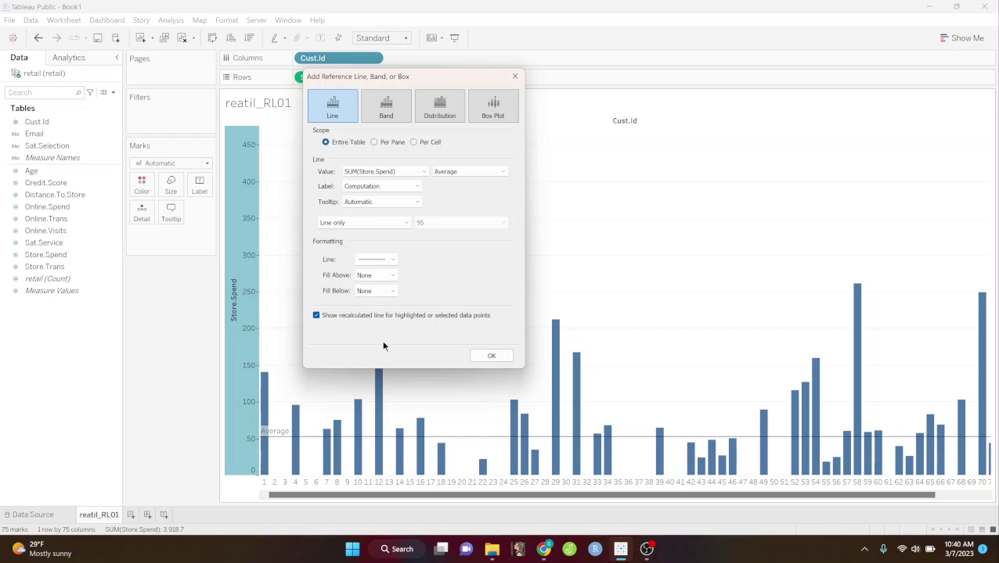
{"action": "left_click", "coordinate": [487, 356]}
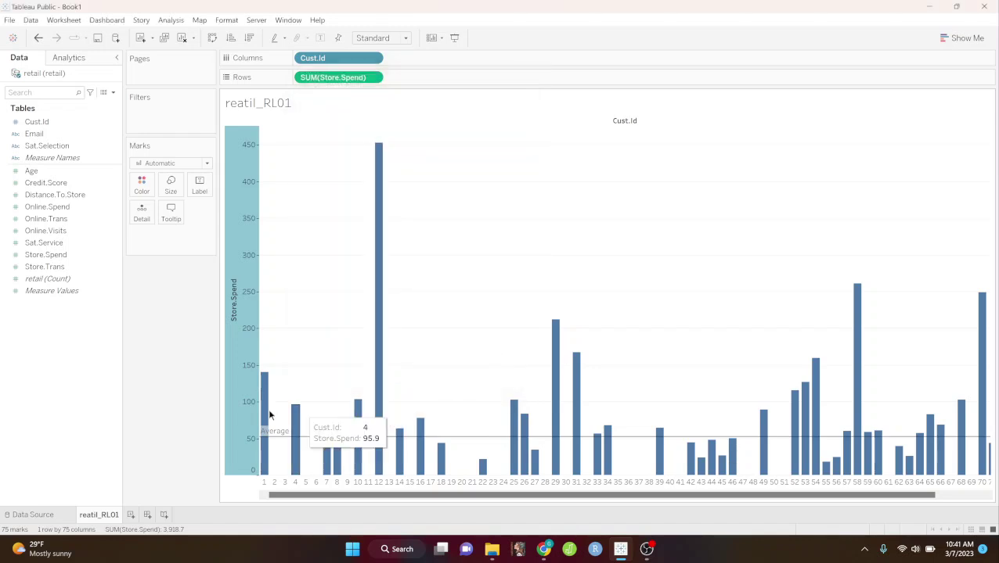
{"action": "mouse_move", "coordinate": [286, 437]}
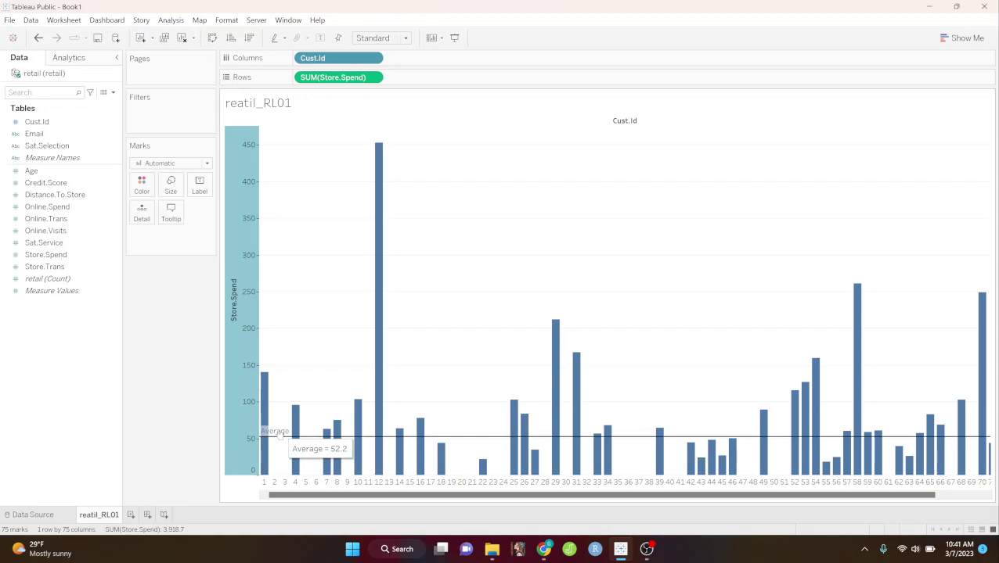
- Edit the average reference line on the Store.Spend axis to label it with its Value and color the line red
{"action": "mouse_move", "coordinate": [233, 393]}
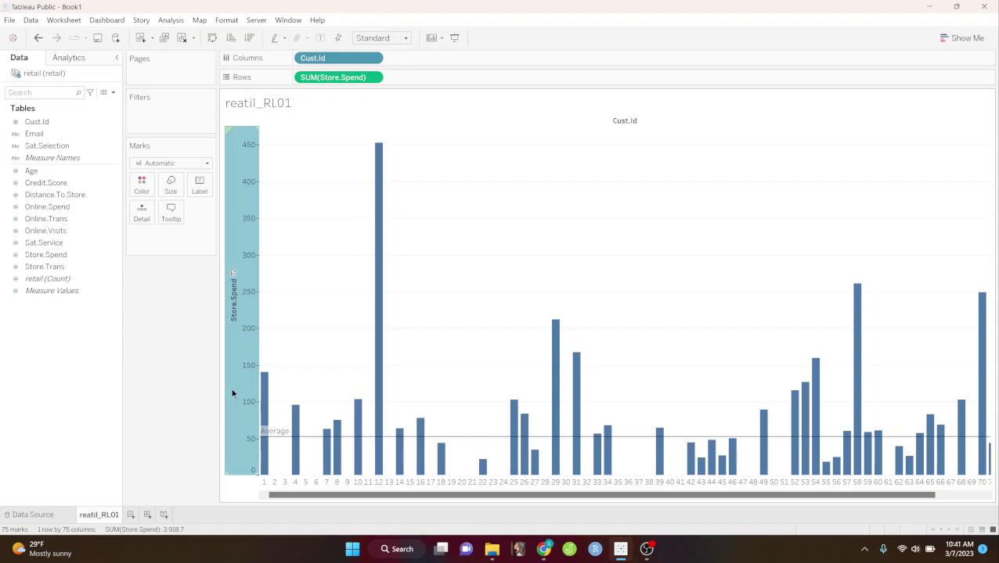
{"action": "right_click", "coordinate": [232, 394]}
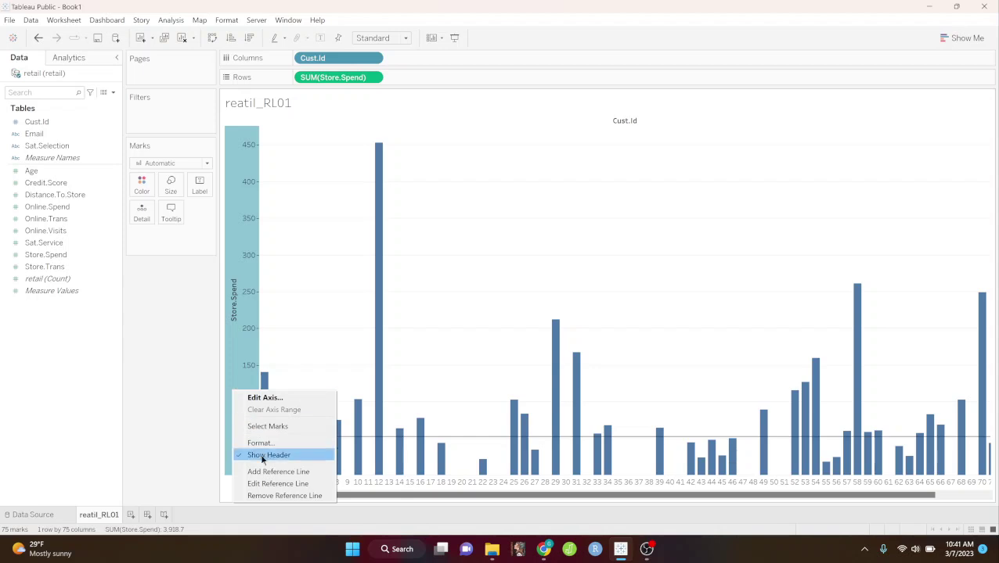
{"action": "left_click", "coordinate": [274, 484]}
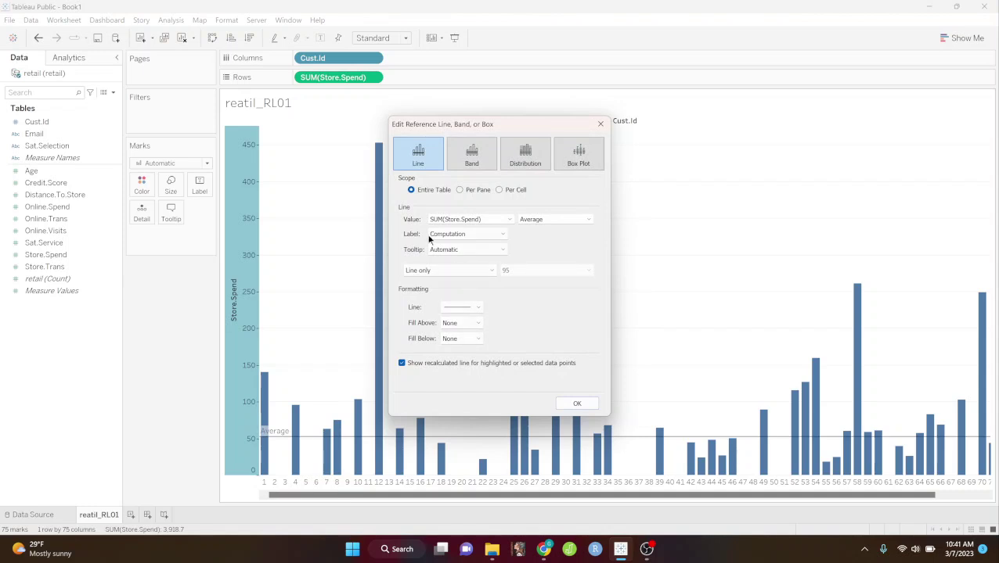
{"action": "left_click", "coordinate": [502, 238]}
{"action": "left_click", "coordinate": [454, 255]}
{"action": "left_click", "coordinate": [479, 308]}
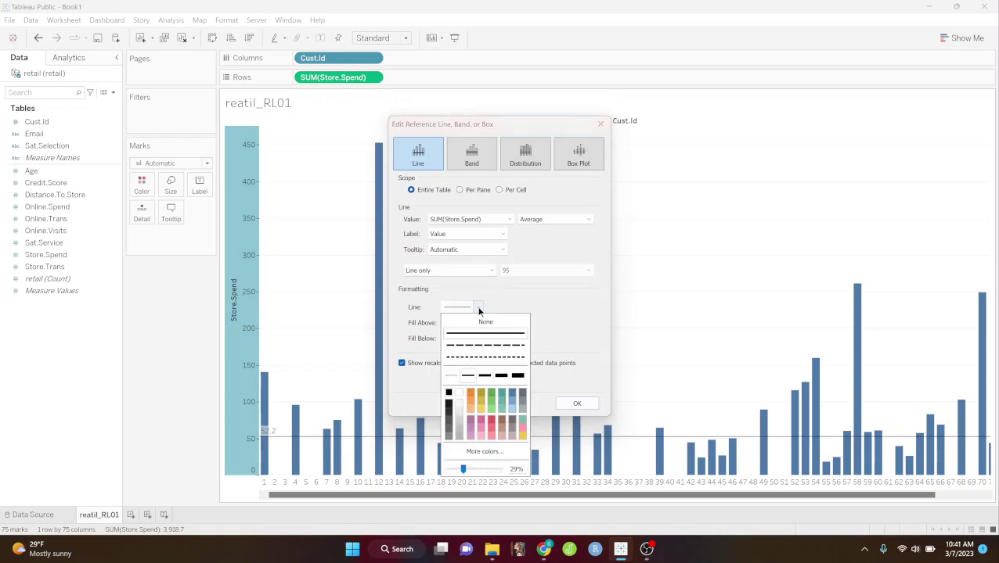
{"action": "left_click", "coordinate": [491, 422]}
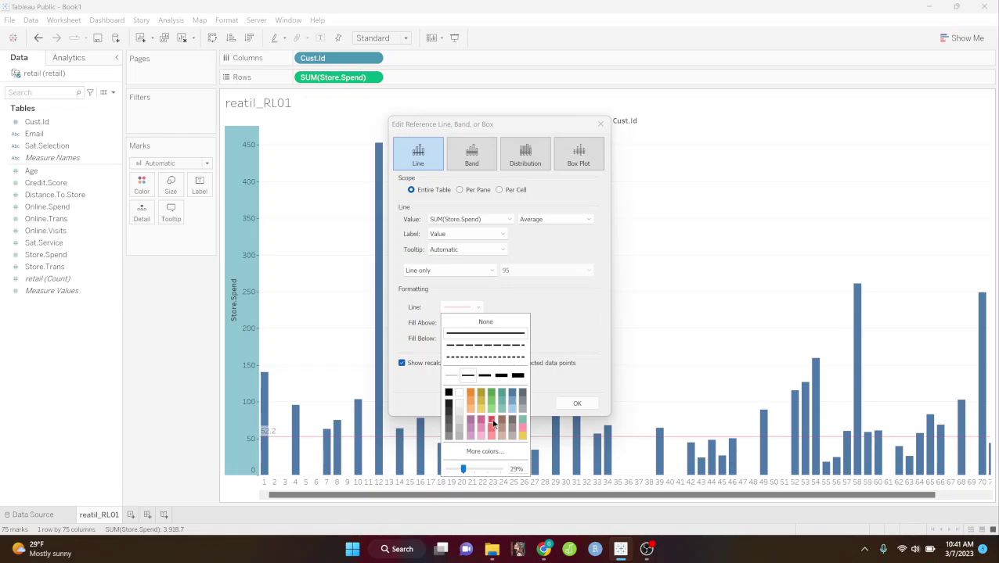
{"action": "left_click", "coordinate": [560, 317]}
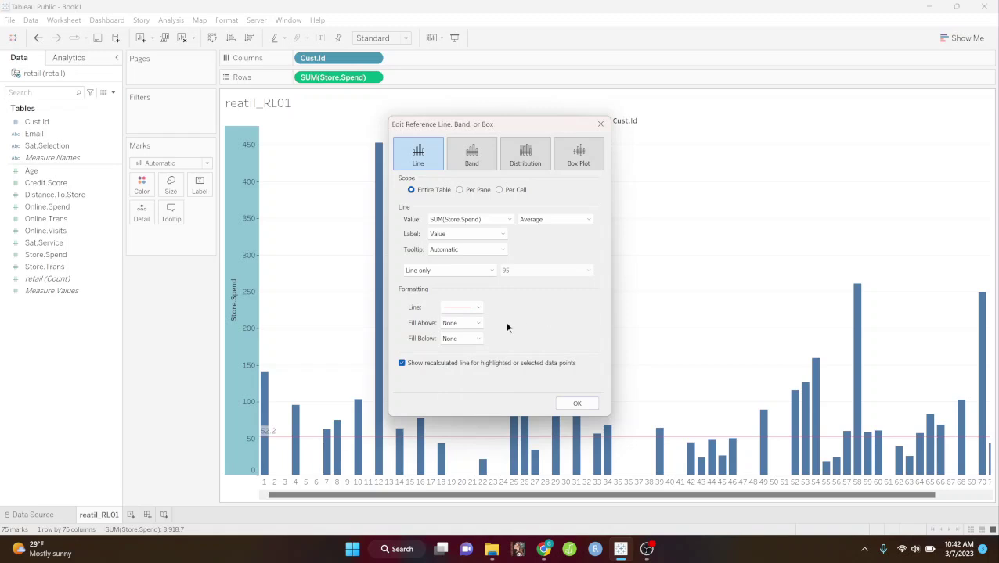
- Fill the area above the average line with light green and the area below it with gray, and apply the formatting
{"action": "left_click", "coordinate": [477, 324]}
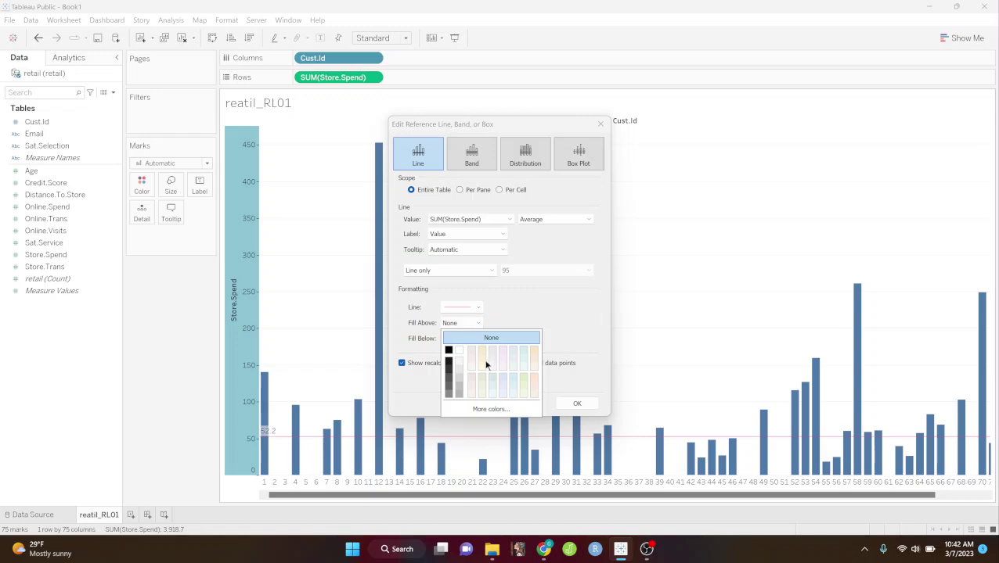
{"action": "left_click", "coordinate": [524, 381]}
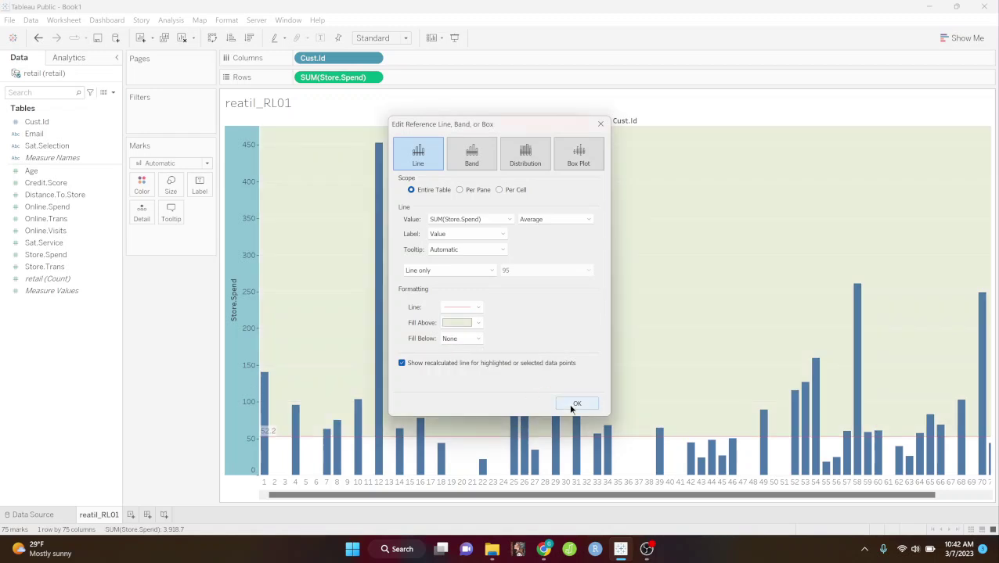
{"action": "left_click", "coordinate": [476, 338]}
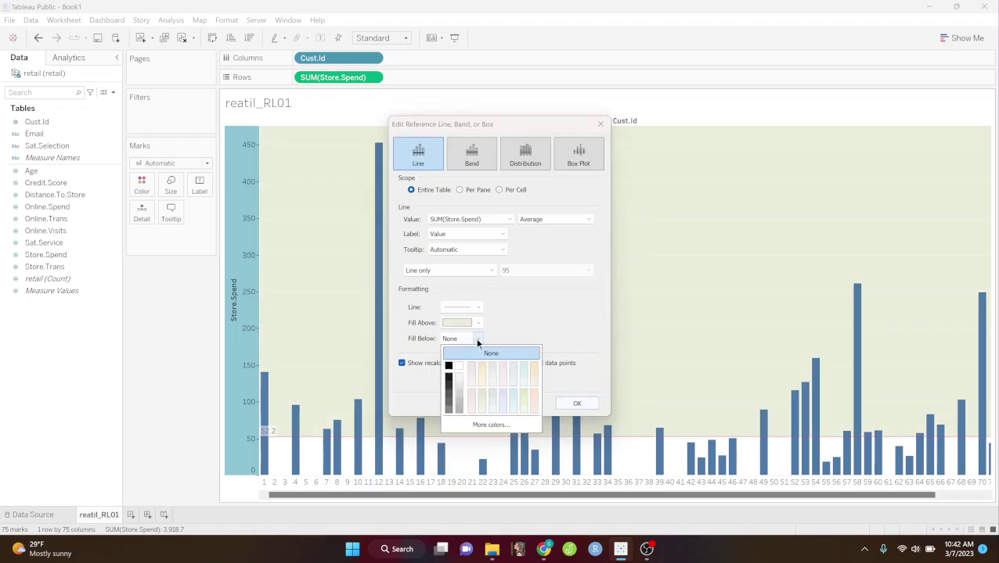
{"action": "left_click", "coordinate": [458, 402]}
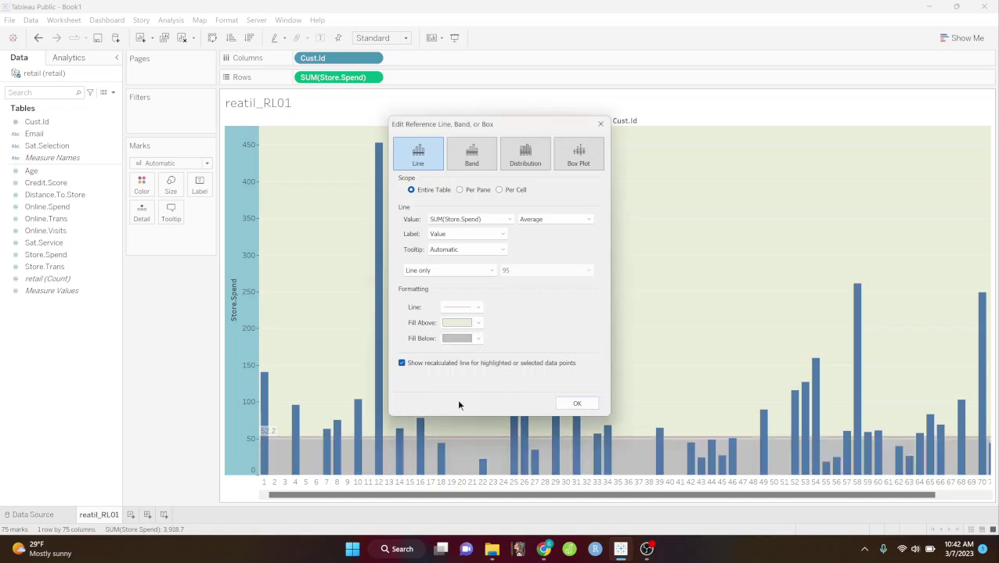
{"action": "left_click", "coordinate": [574, 404]}
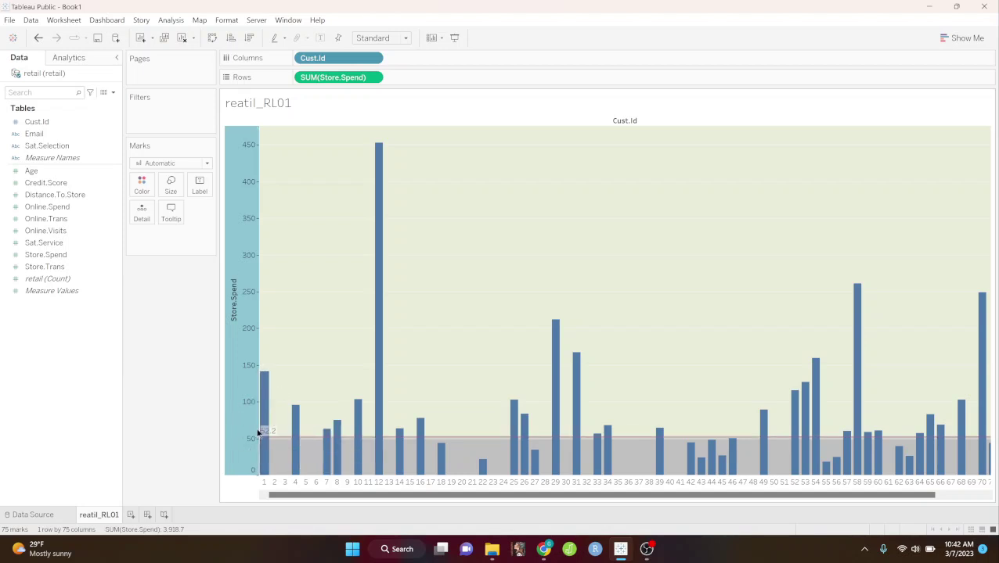
{"action": "mouse_move", "coordinate": [275, 441]}
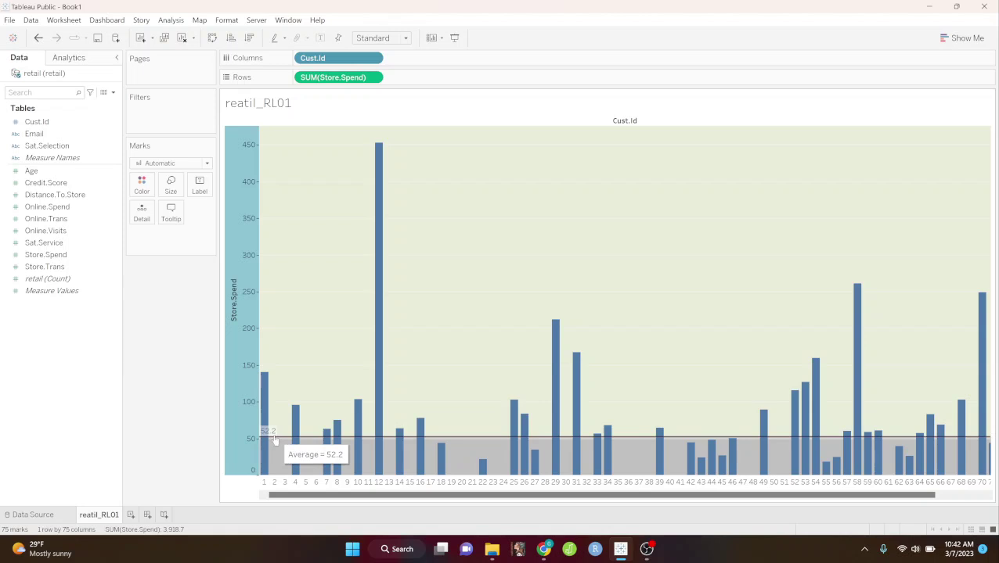
{"action": "mouse_move", "coordinate": [403, 440]}
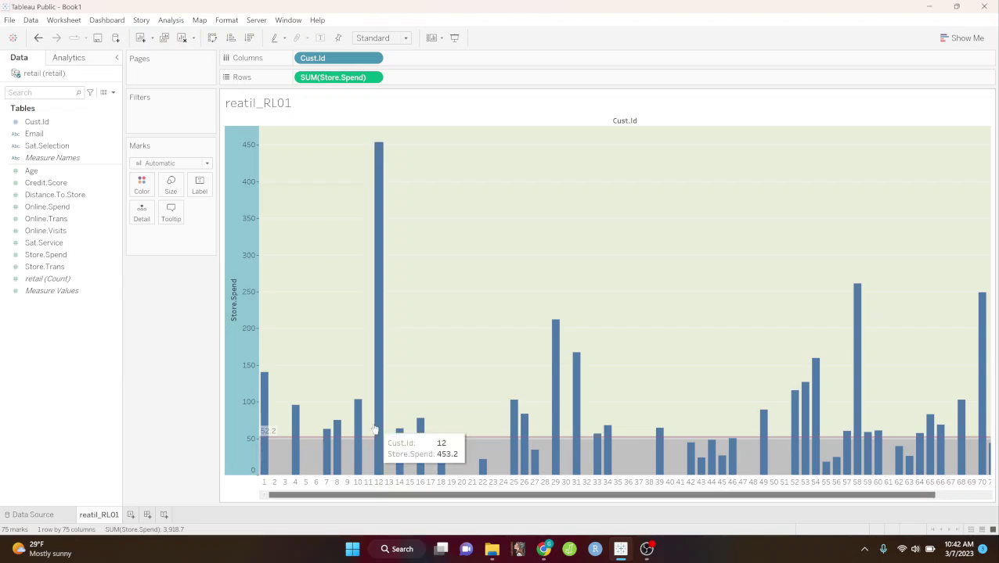
{"action": "mouse_move", "coordinate": [380, 145]}
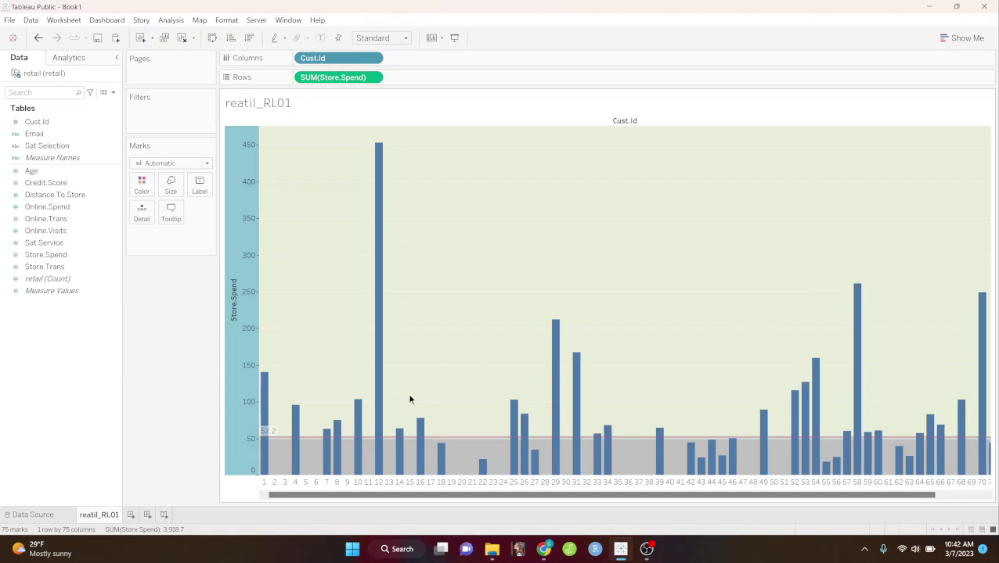
{"action": "mouse_move", "coordinate": [457, 437]}
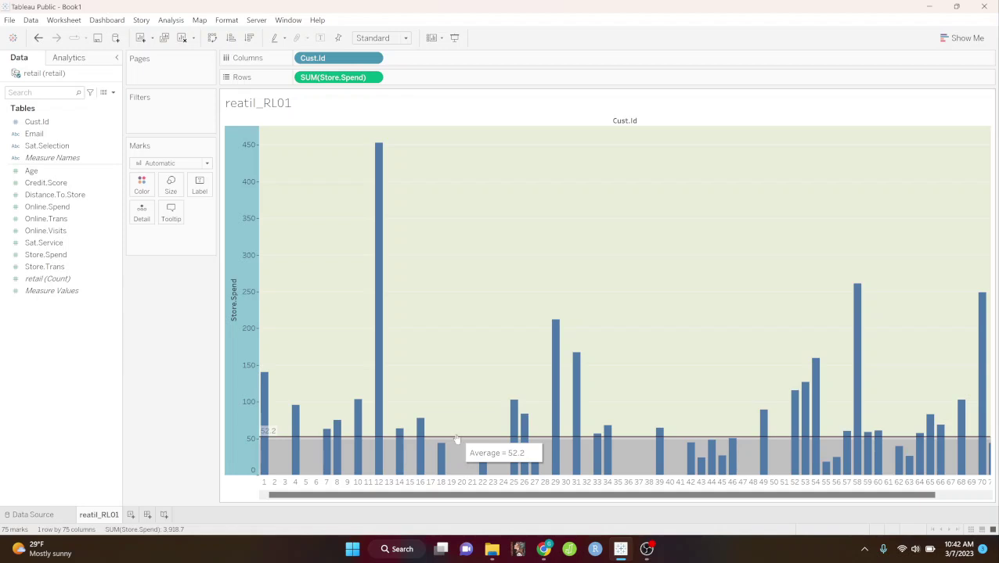
{"action": "mouse_move", "coordinate": [483, 466]}
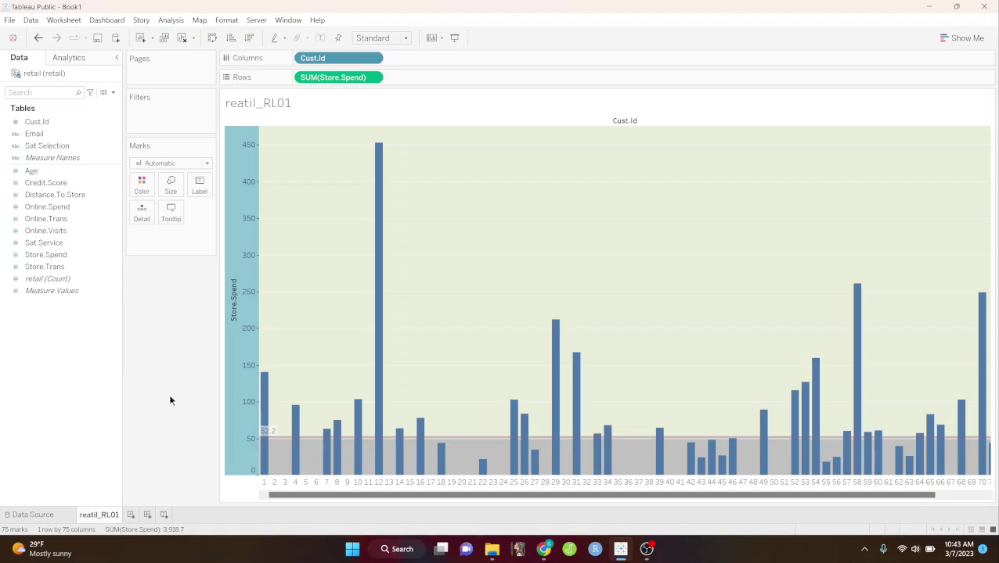
- Connect to the Excel workbook sample_-_superstore as a new data source and add its Orders table to the canvas
{"action": "left_click", "coordinate": [37, 513]}
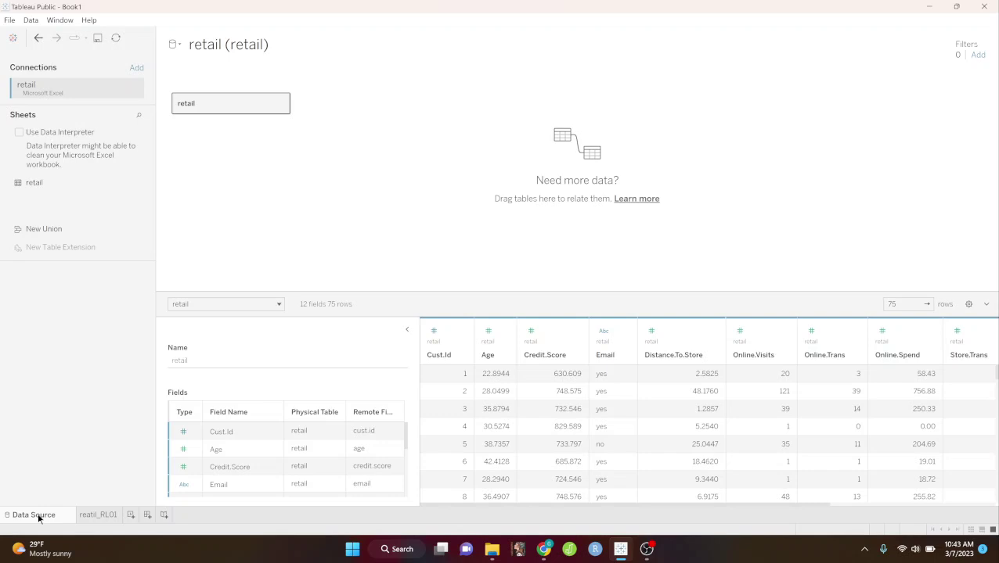
{"action": "left_click", "coordinate": [179, 45]}
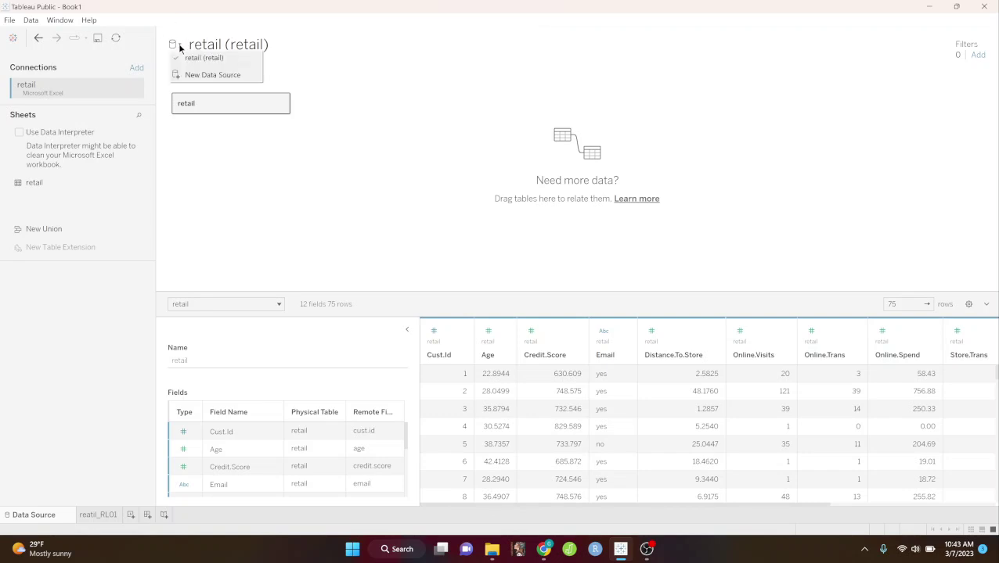
{"action": "left_click", "coordinate": [194, 75]}
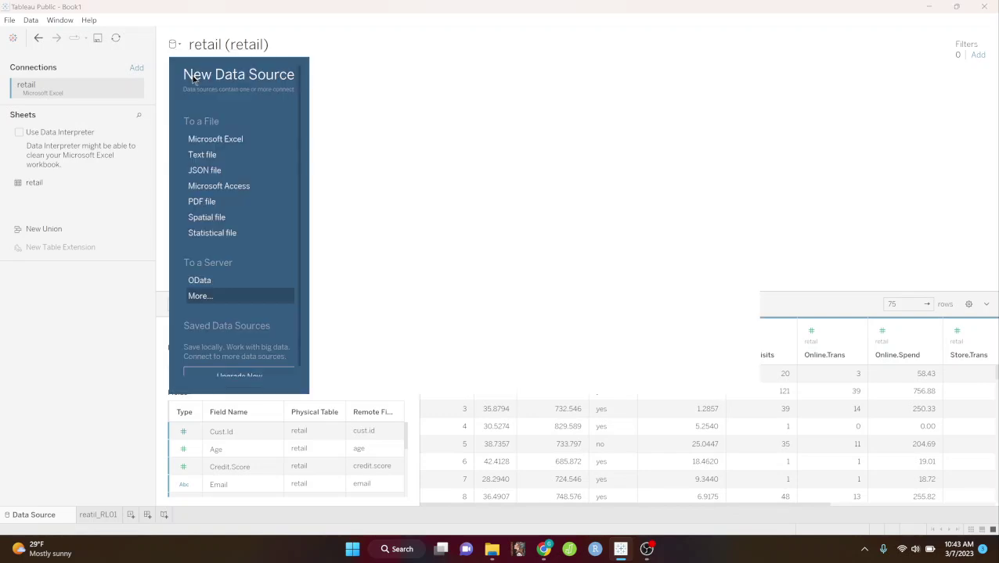
{"action": "left_click", "coordinate": [221, 138]}
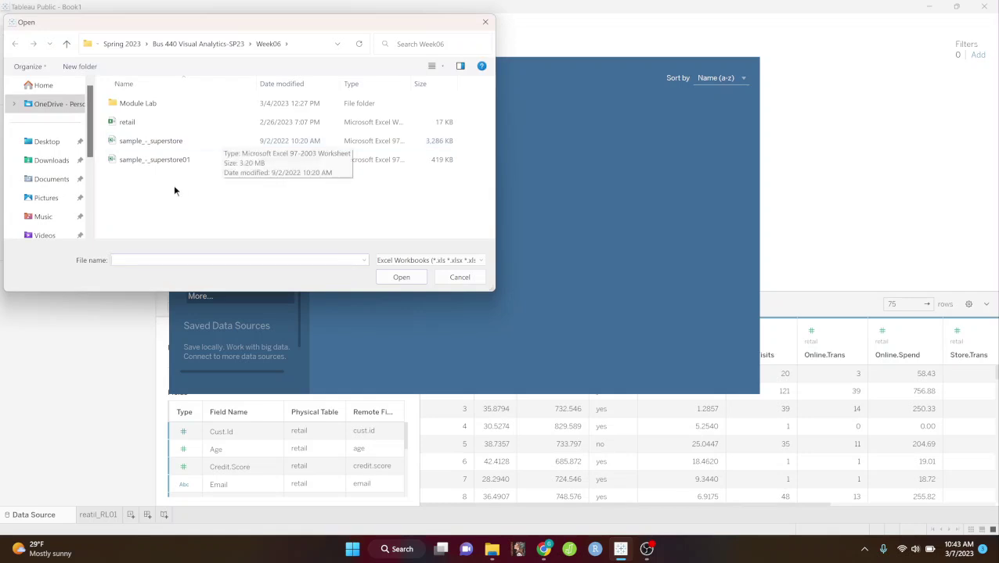
{"action": "left_click", "coordinate": [173, 144]}
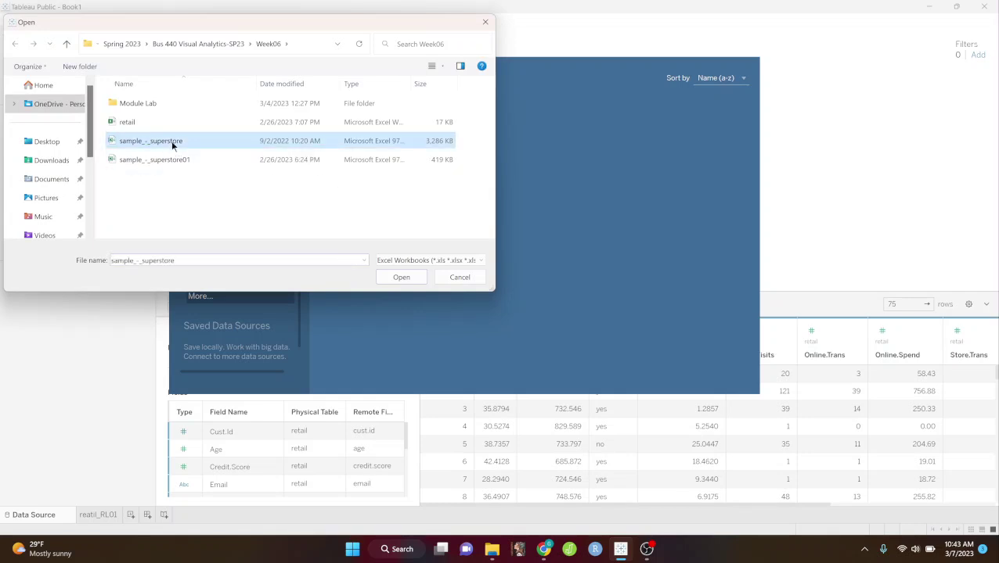
{"action": "left_click", "coordinate": [401, 279]}
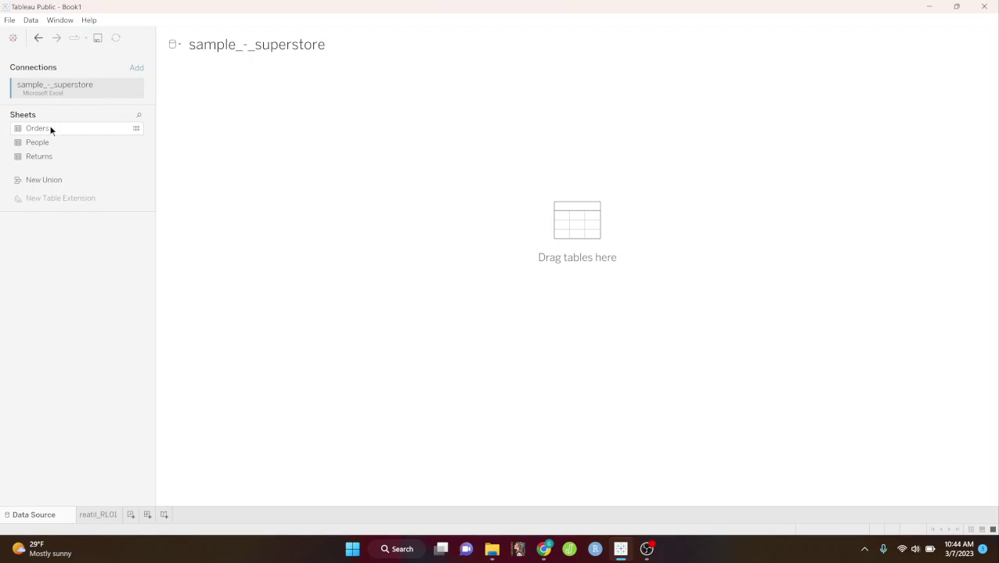
{"action": "left_click_drag", "start_coordinate": [49, 126], "coordinate": [472, 230]}
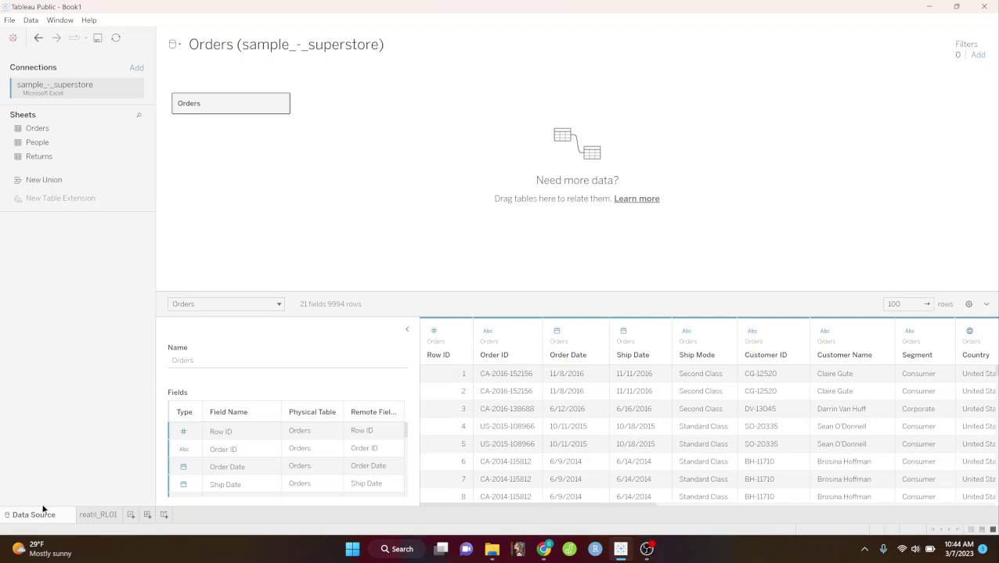
- Create a new worksheet and build a bar chart with the sum of Sales on rows and Category and Sub-Category on columns
{"action": "left_click", "coordinate": [130, 514]}
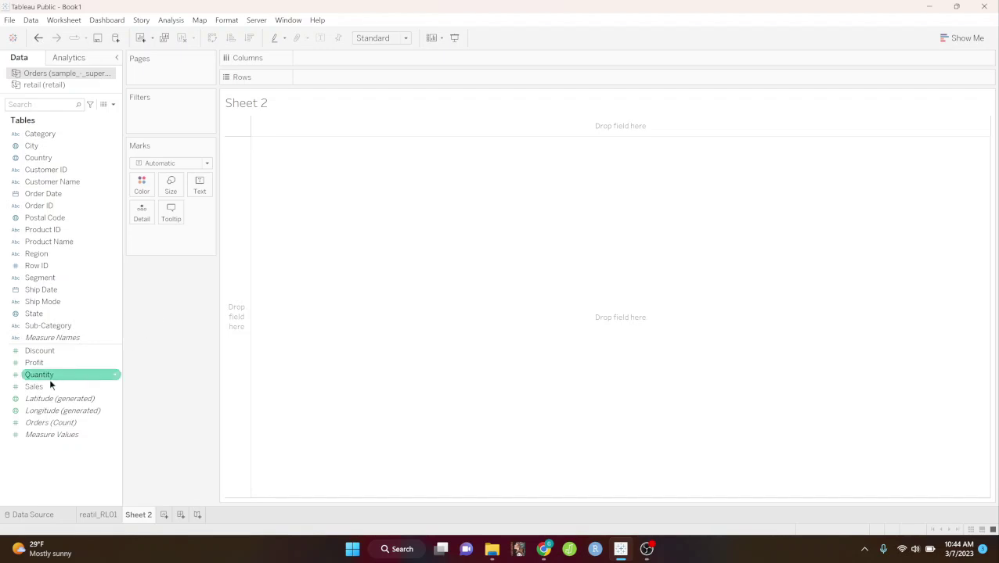
{"action": "left_click_drag", "start_coordinate": [42, 387], "coordinate": [319, 79]}
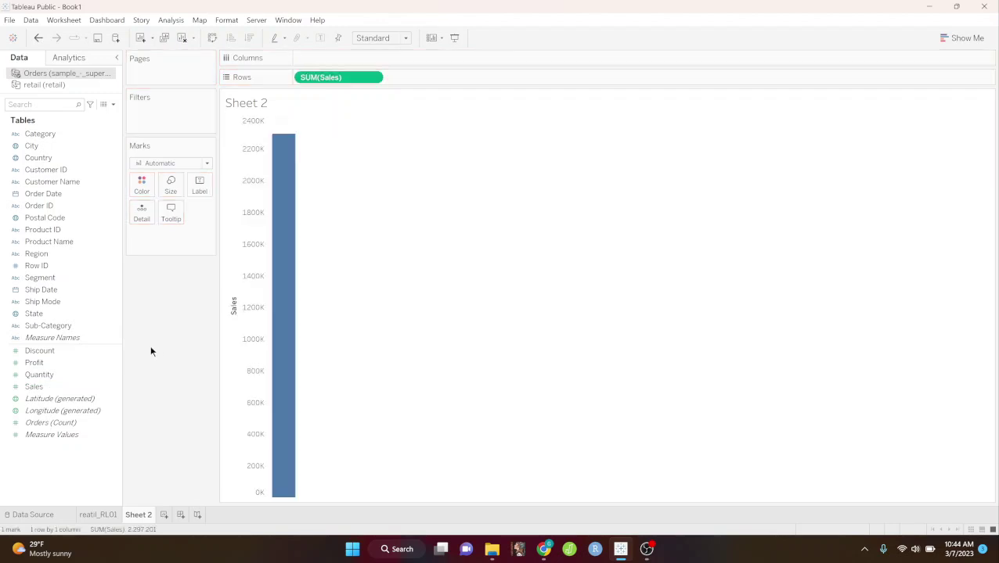
{"action": "left_click", "coordinate": [47, 135]}
{"action": "left_click_drag", "start_coordinate": [49, 137], "coordinate": [325, 61]}
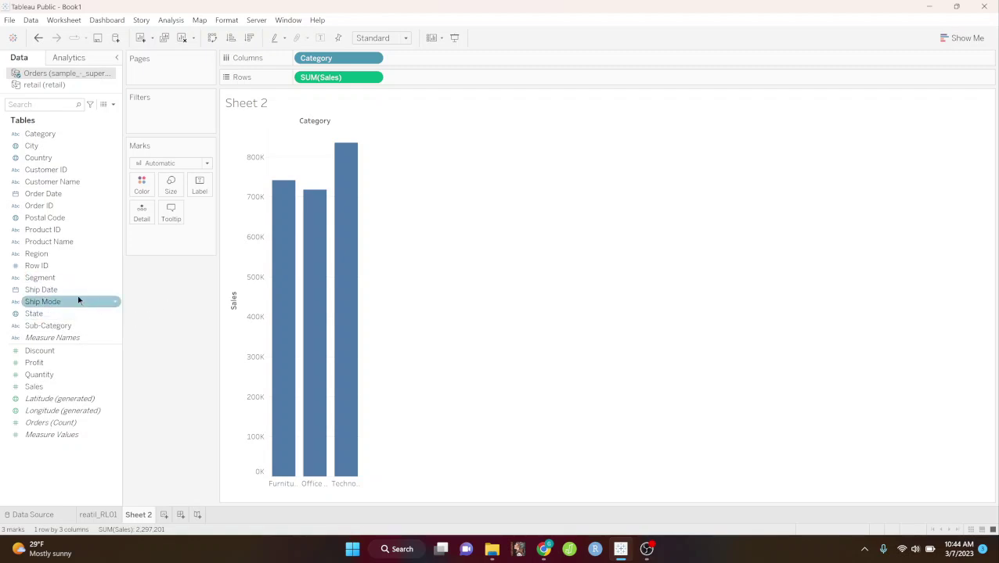
{"action": "left_click_drag", "start_coordinate": [54, 329], "coordinate": [422, 64]}
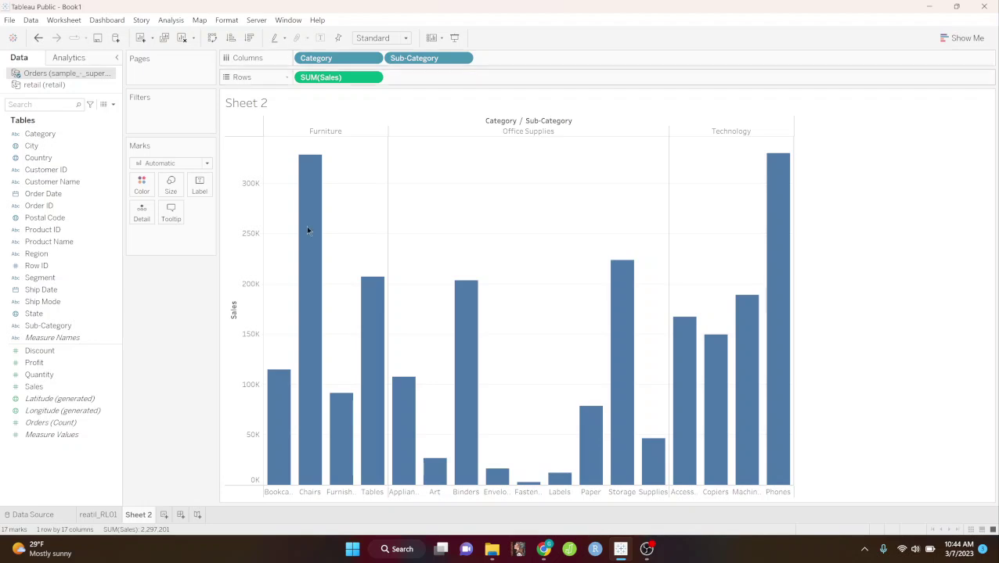
- Compare the new chart with the reatil_RL01 sheet, and rename the superstore worksheet RL_acrossCategories
{"action": "left_click", "coordinate": [94, 515]}
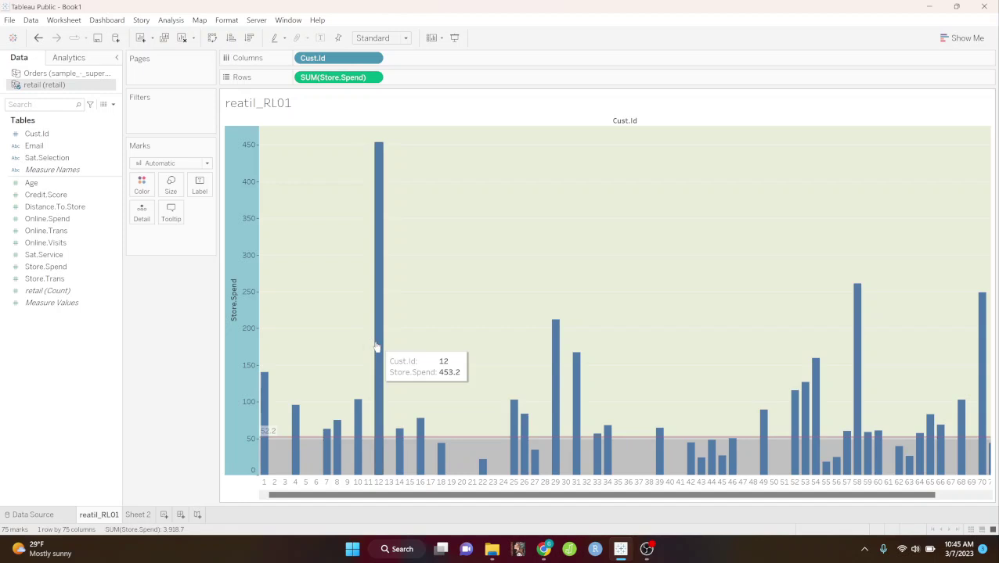
{"action": "left_click", "coordinate": [138, 515]}
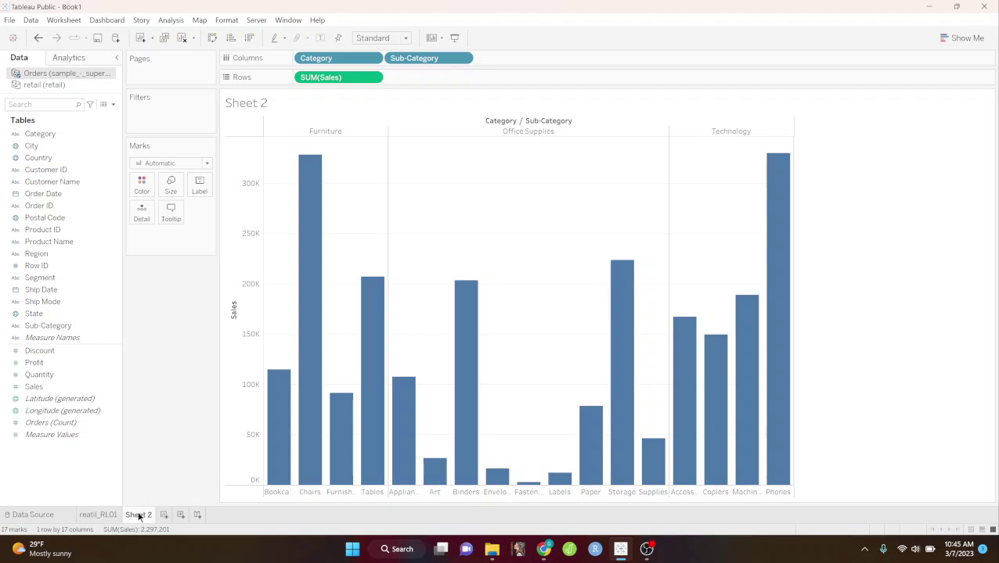
{"action": "double_click", "coordinate": [138, 514]}
{"action": "type", "text": "RLA"}
{"action": "key", "text": "BackSpace"}
{"action": "type", "text": "_acrosscate"}
{"action": "key", "text": "BackSpace"}
{"action": "key", "text": "BackSpace"}
{"action": "key", "text": "BackSpace"}
{"action": "key", "text": "BackSpace"}
{"action": "type", "text": "Categories"}
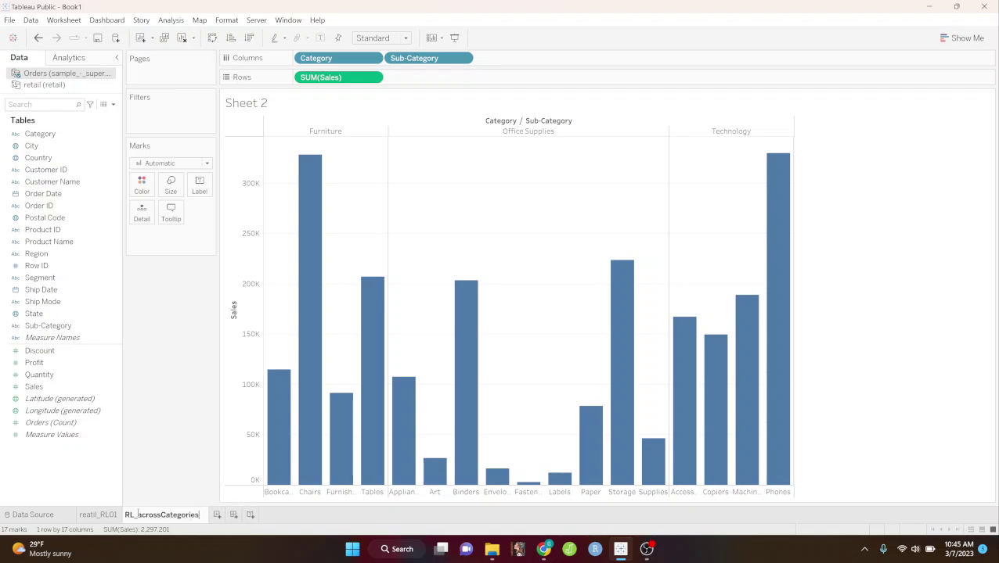
{"action": "key", "text": "Return"}
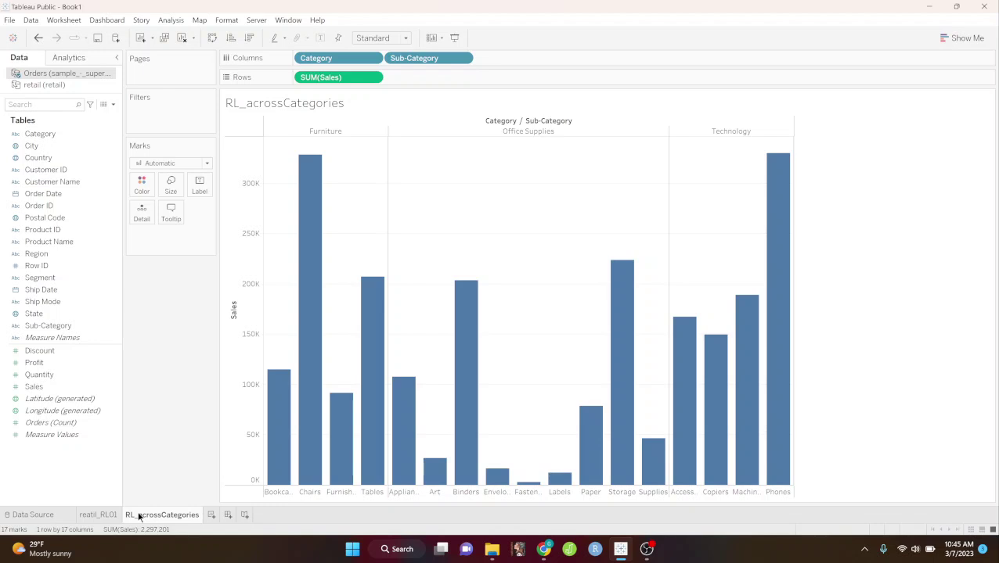
- Add a per-pane reference line to the Sales axis showing the average of SUM(Sales), labeled with its Value
{"action": "right_click", "coordinate": [231, 346]}
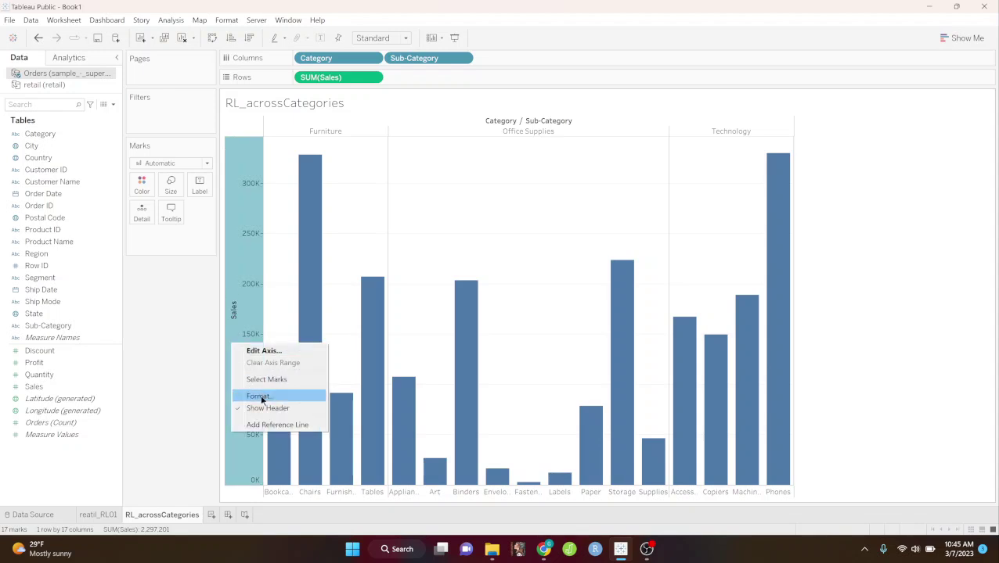
{"action": "left_click", "coordinate": [265, 429]}
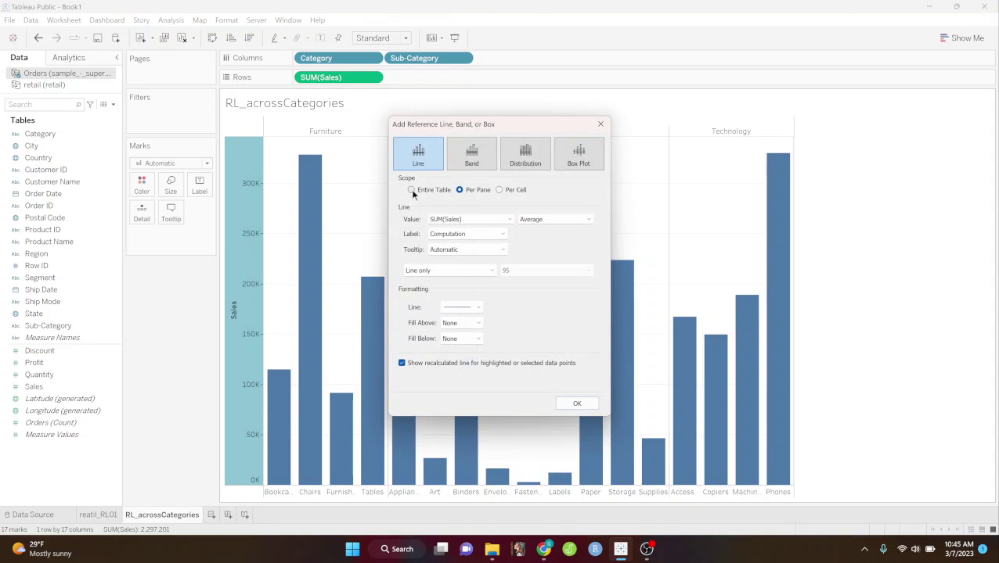
{"action": "left_click", "coordinate": [411, 190]}
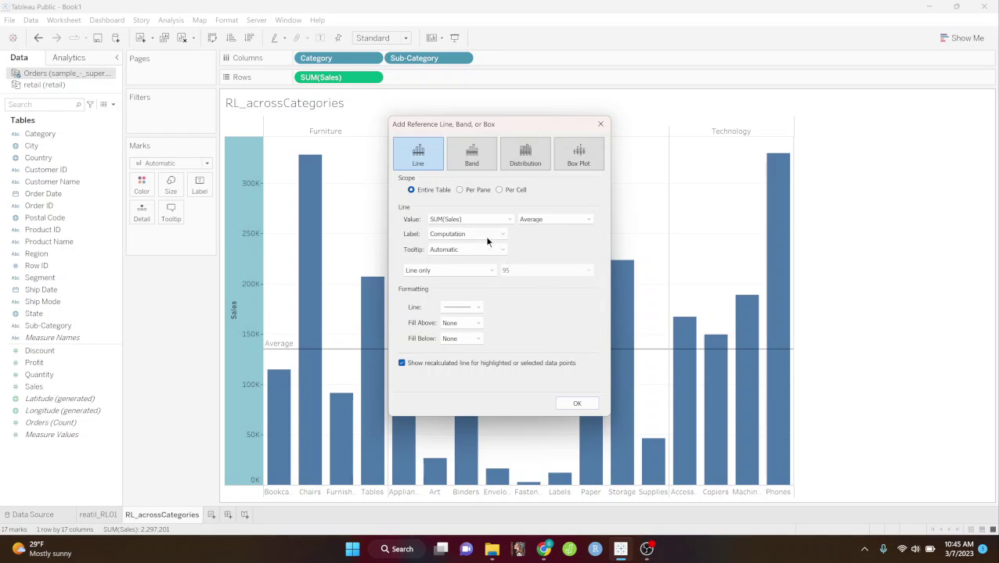
{"action": "left_click", "coordinate": [459, 192]}
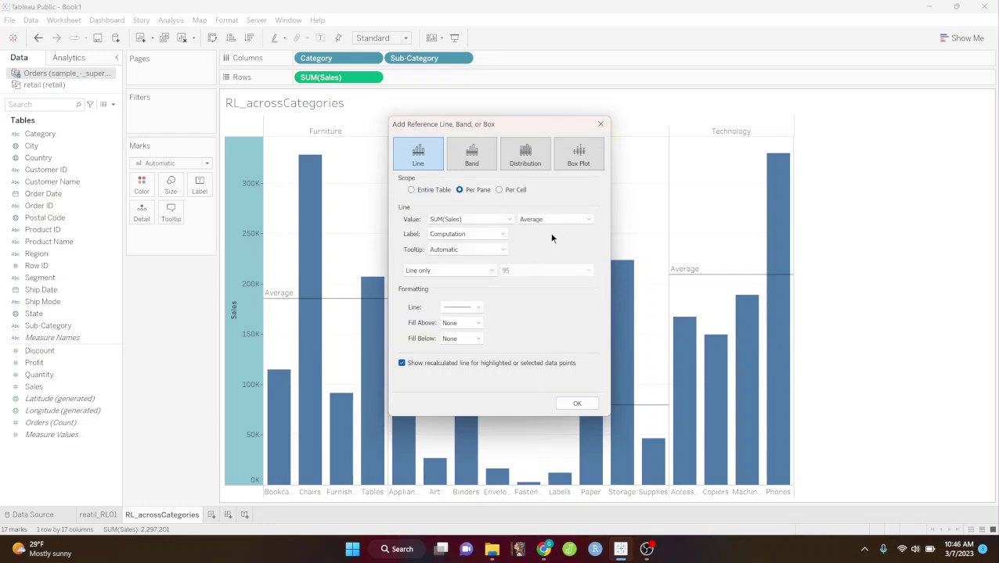
{"action": "left_click", "coordinate": [502, 234]}
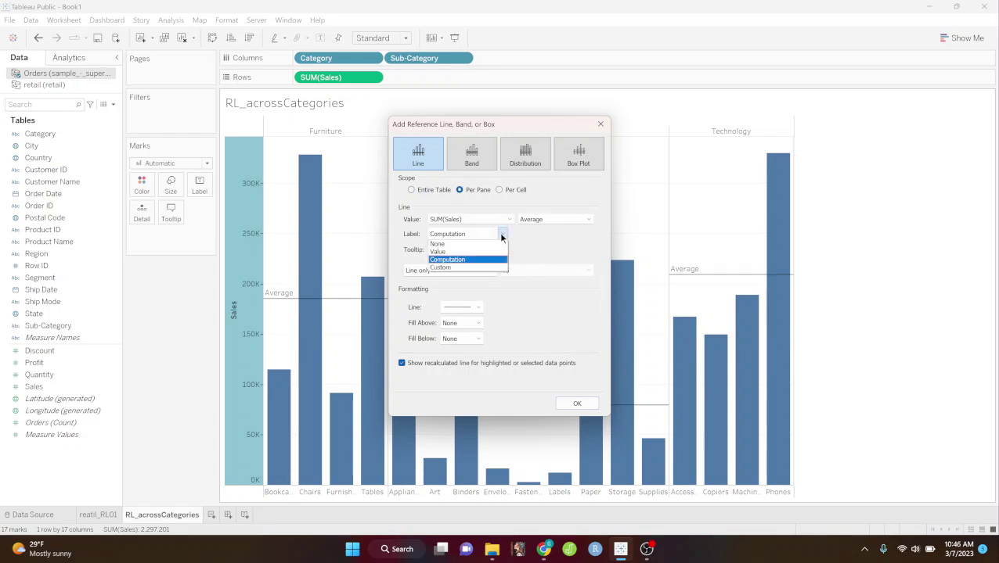
{"action": "left_click", "coordinate": [456, 251]}
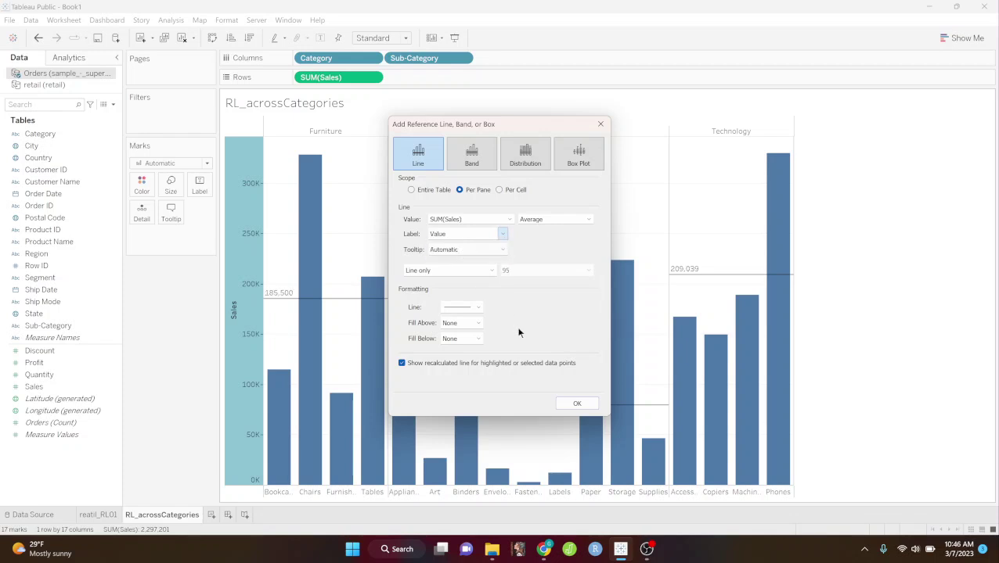
{"action": "left_click", "coordinate": [575, 404]}
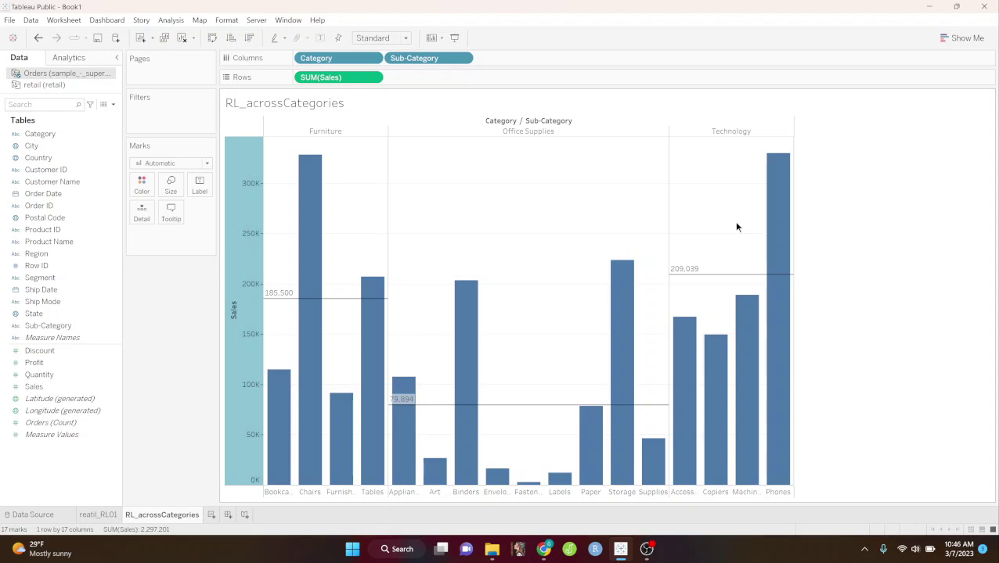
- Examine the average line of each category and compare it with the sub-category bars
{"action": "mouse_move", "coordinate": [282, 296]}
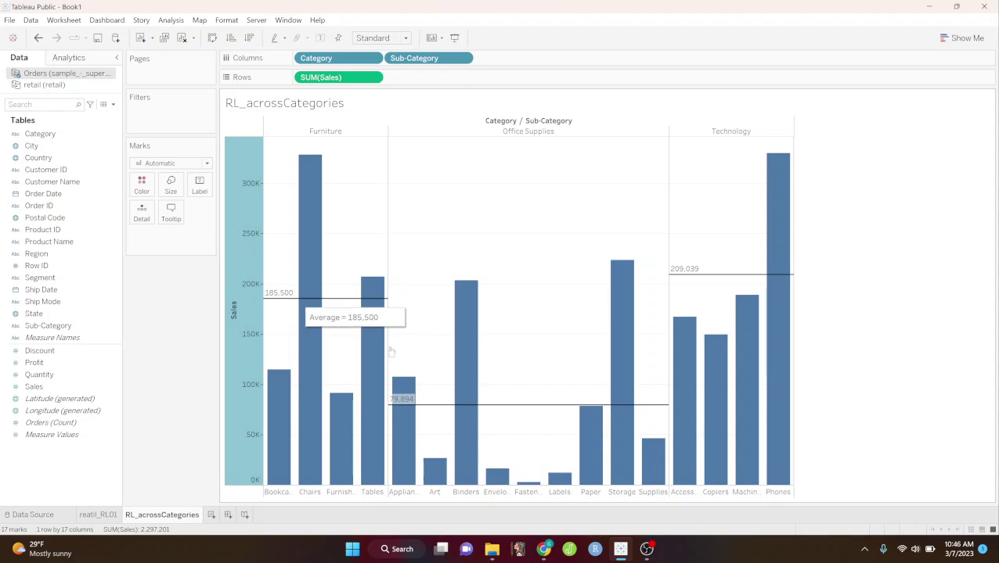
{"action": "mouse_move", "coordinate": [320, 319]}
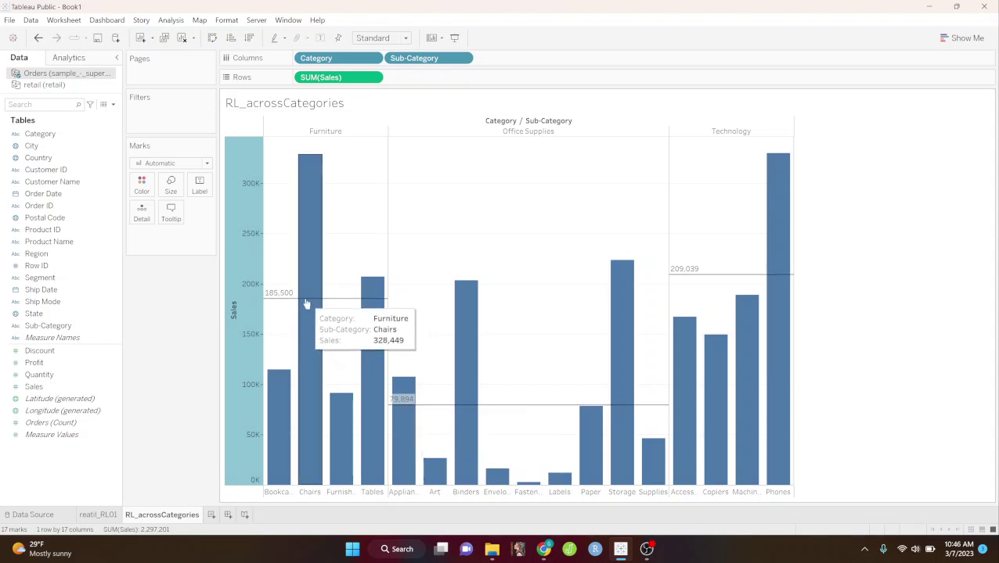
{"action": "mouse_move", "coordinate": [442, 411]}
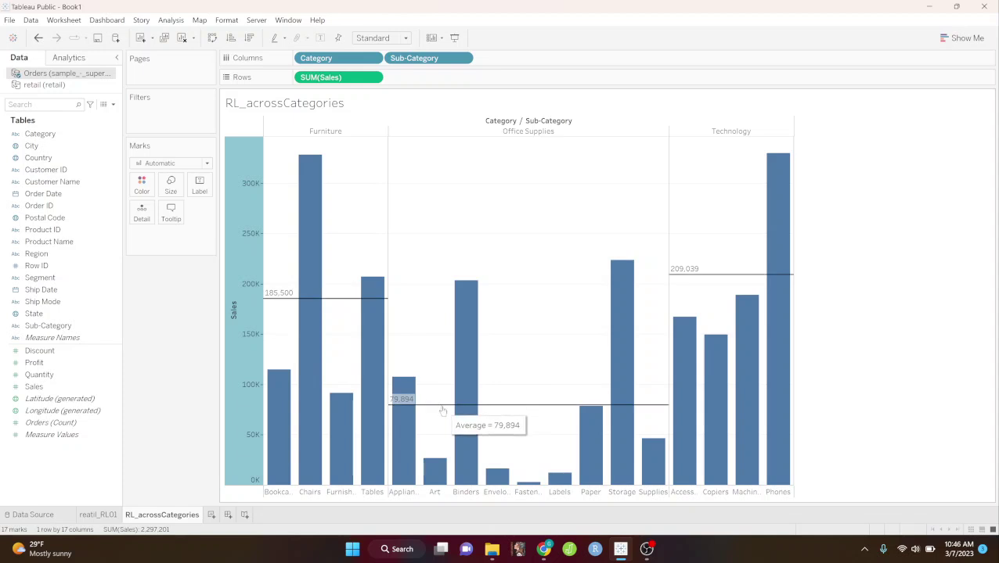
{"action": "mouse_move", "coordinate": [709, 278]}
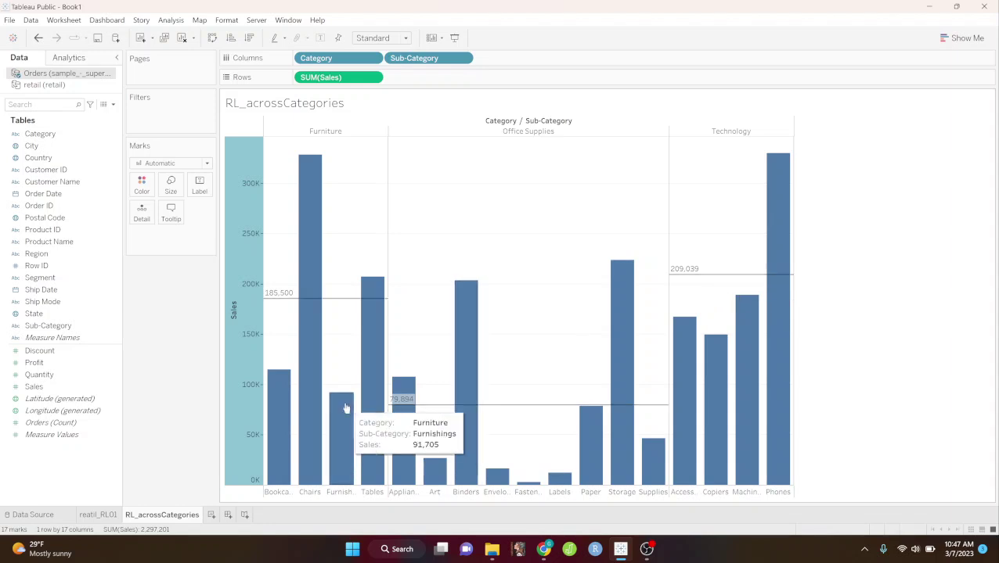
- Create another worksheet and name it Band
{"action": "left_click", "coordinate": [211, 515]}
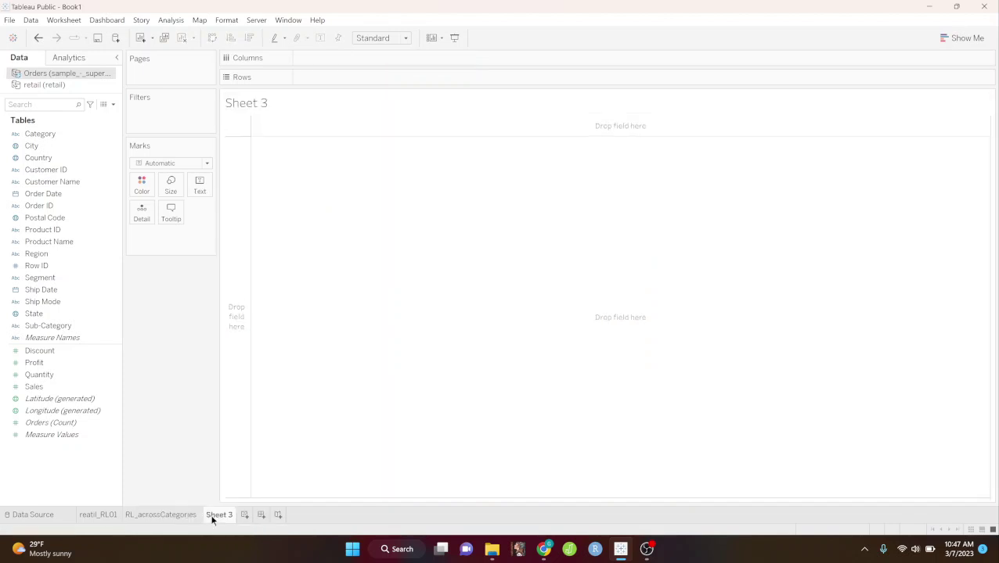
{"action": "mouse_move", "coordinate": [219, 517]}
{"action": "double_click", "coordinate": [217, 517]}
{"action": "type", "text": "Band"}
{"action": "key", "text": "Return"}
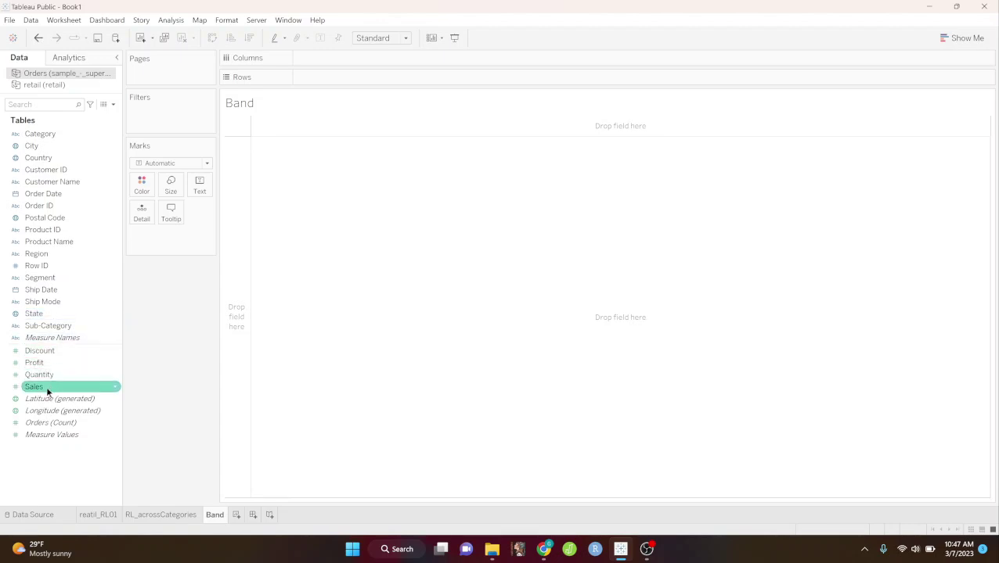
- Build a bar chart on the Band sheet with the sum of Sales on rows and Category and Sub-Category on columns
{"action": "mouse_move", "coordinate": [47, 392]}
{"action": "left_mouse_down"}
{"action": "mouse_move", "coordinate": [252, 140]}
{"action": "mouse_move", "coordinate": [328, 82]}
{"action": "mouse_move", "coordinate": [317, 83]}
{"action": "left_mouse_up"}
{"action": "left_click_drag", "start_coordinate": [53, 134], "coordinate": [323, 60]}
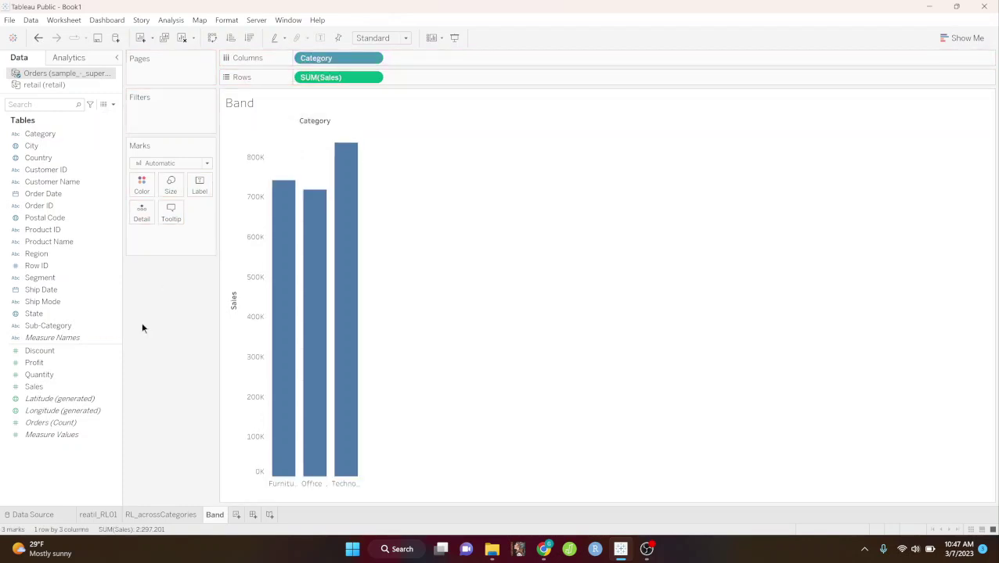
{"action": "left_click_drag", "start_coordinate": [45, 326], "coordinate": [430, 61]}
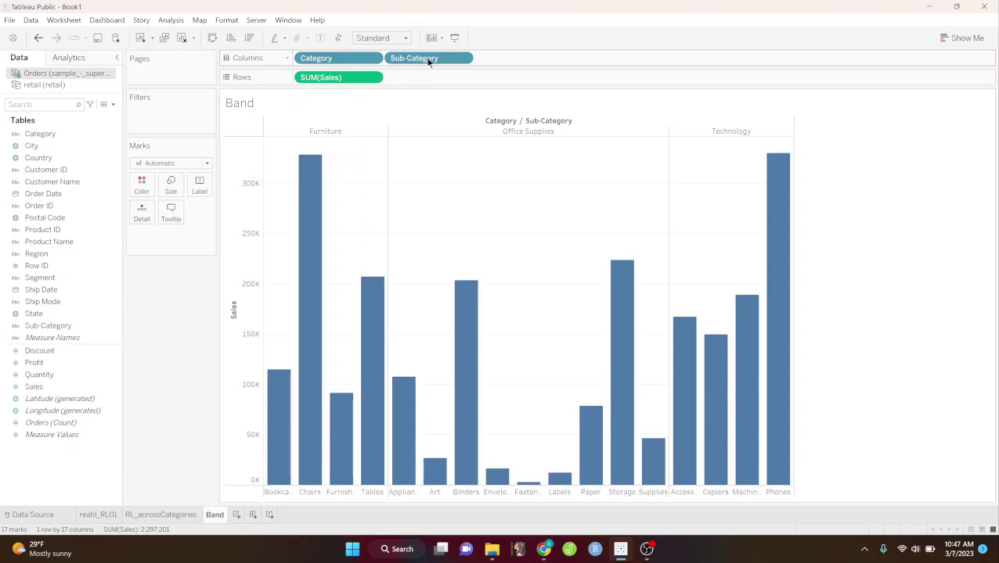
- Add a per-pane reference band to the Sales axis, running from the average to the maximum of SUM(Sales)
{"action": "left_click", "coordinate": [229, 345]}
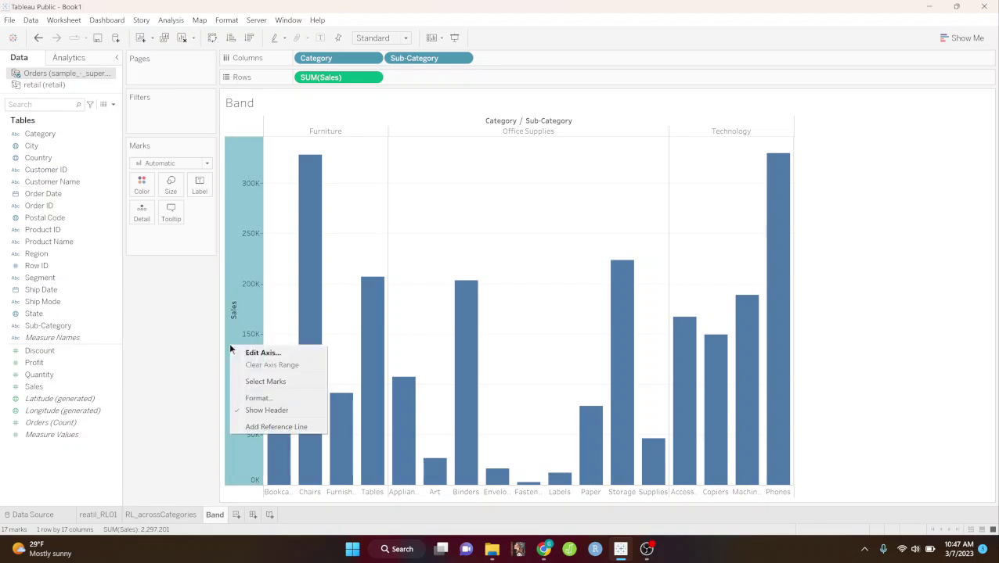
{"action": "left_click", "coordinate": [261, 429]}
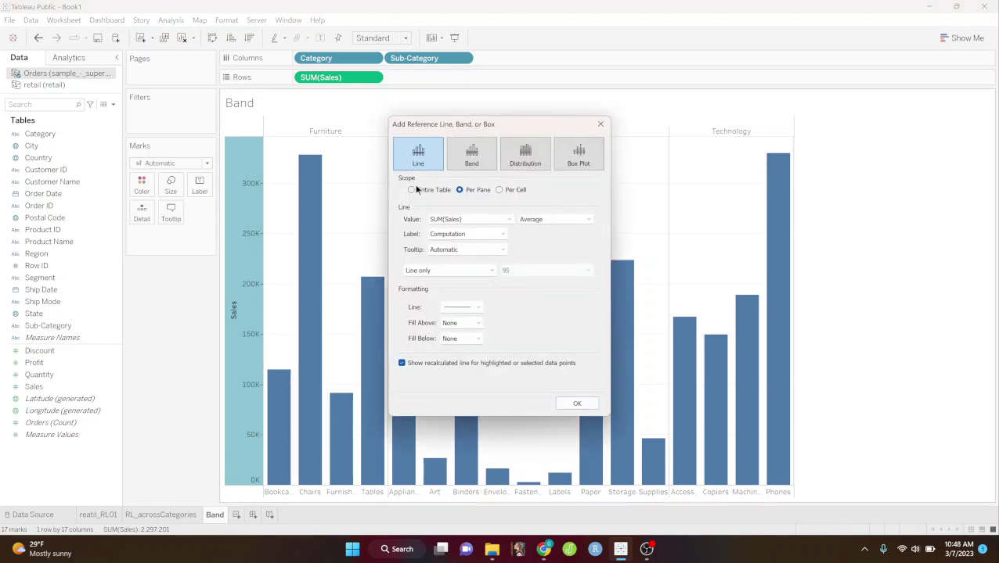
{"action": "left_click", "coordinate": [471, 159]}
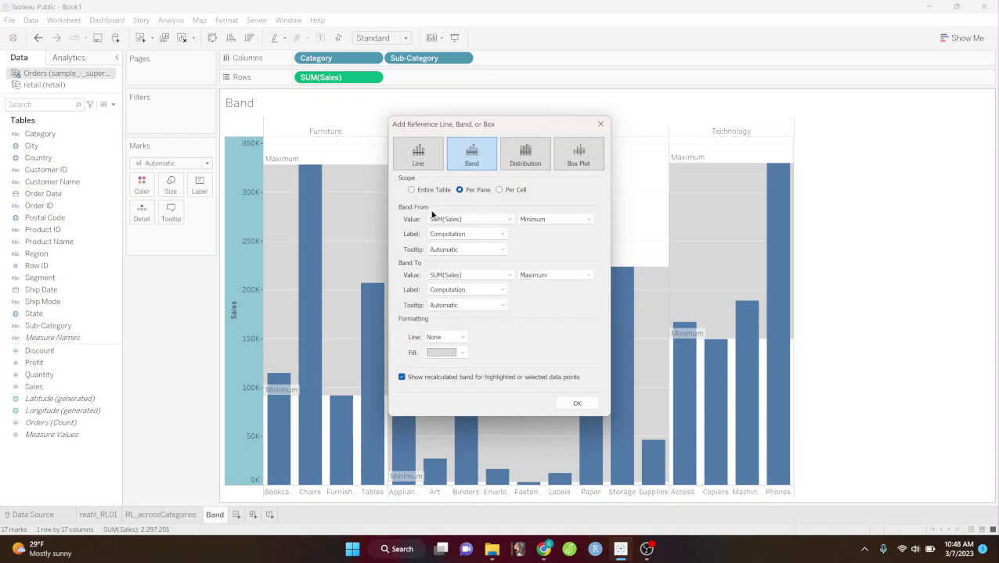
{"action": "left_click", "coordinate": [586, 220]}
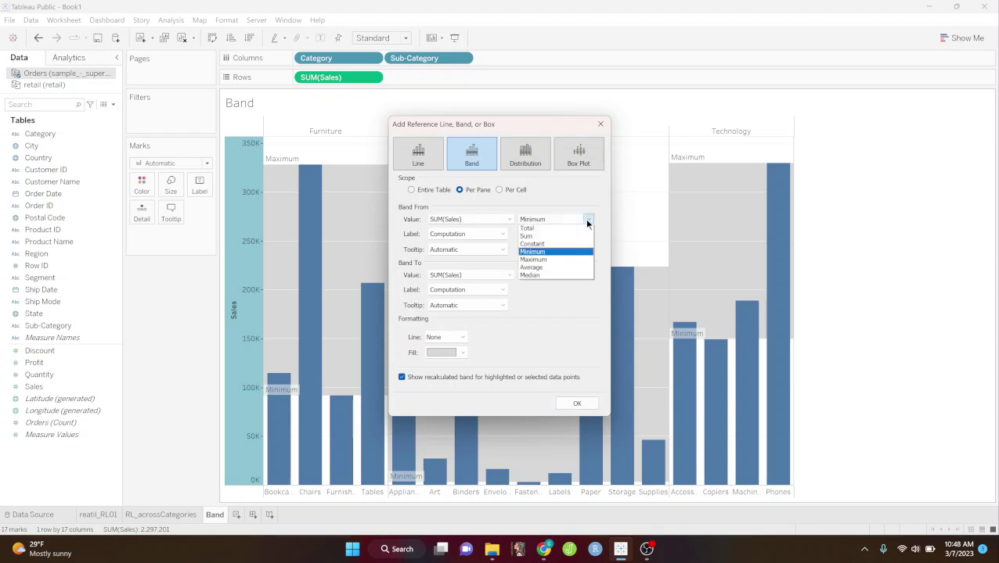
{"action": "left_click", "coordinate": [555, 252]}
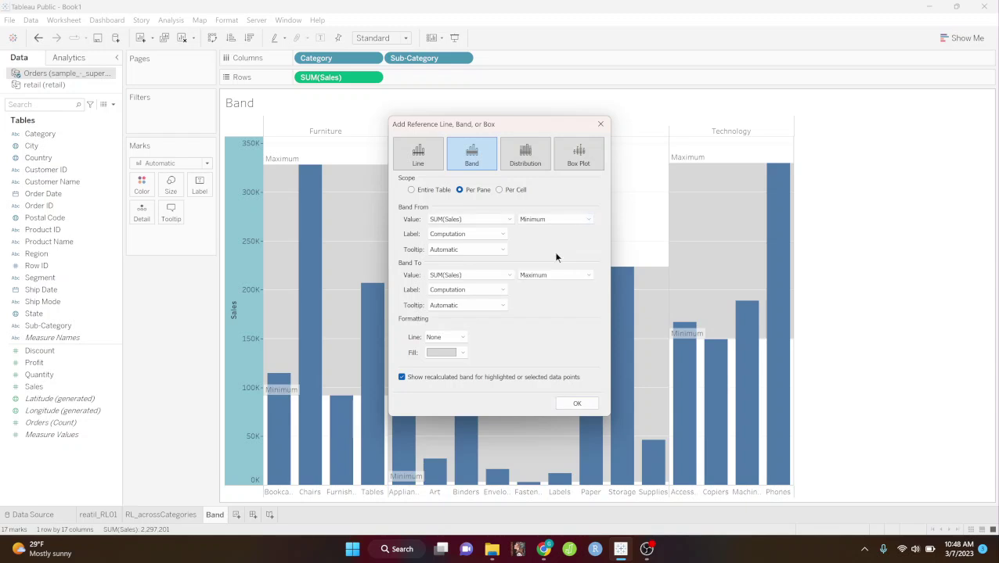
{"action": "left_click", "coordinate": [588, 220]}
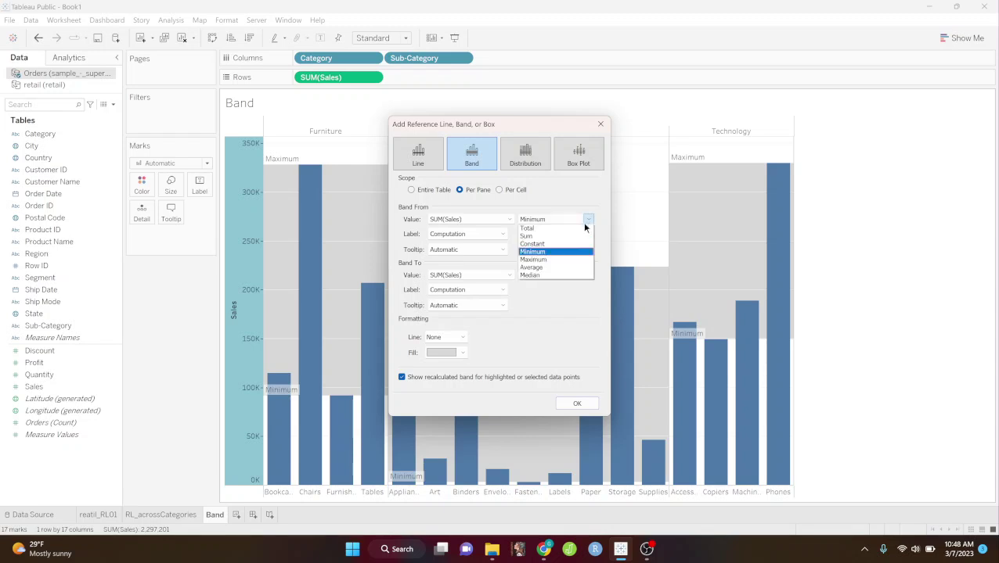
{"action": "left_click", "coordinate": [546, 271]}
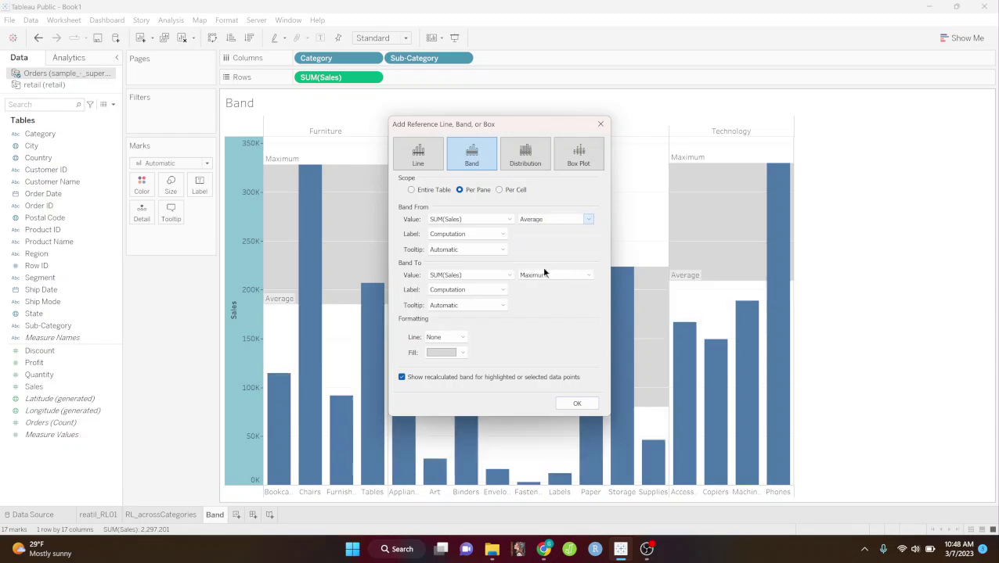
- Label both ends of the reference band with their Value and apply the band
{"action": "left_click", "coordinate": [501, 236]}
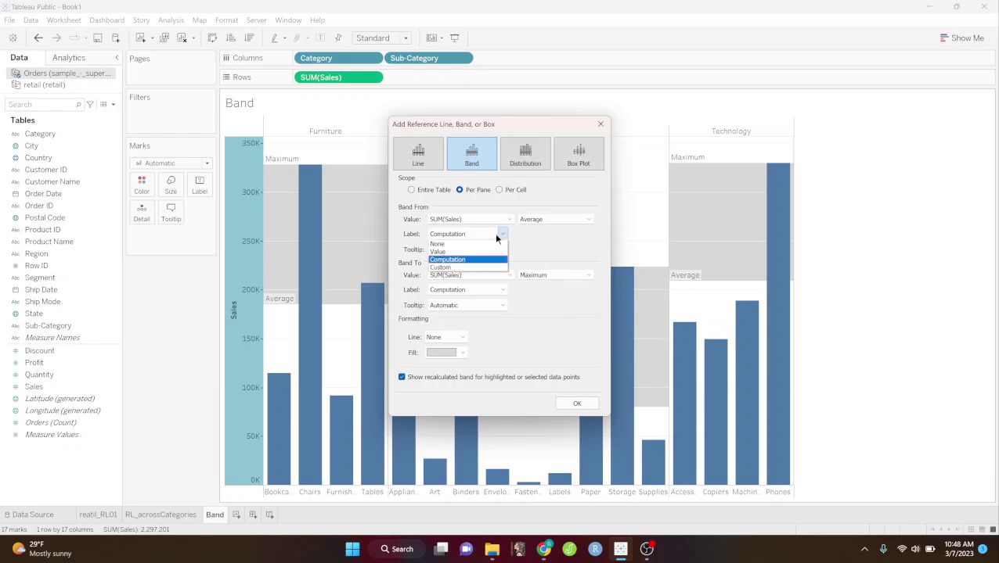
{"action": "left_click", "coordinate": [464, 256]}
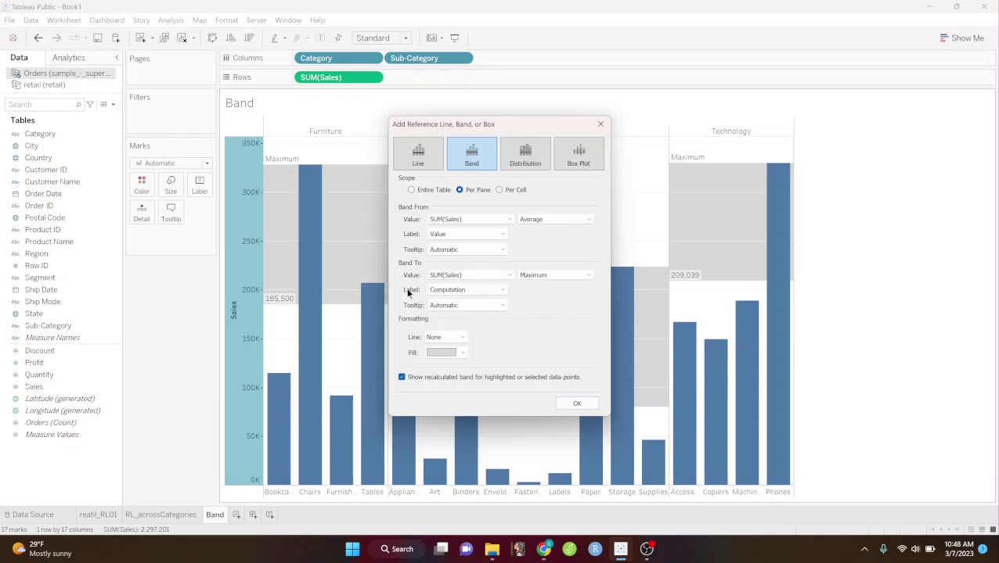
{"action": "left_click", "coordinate": [503, 290]}
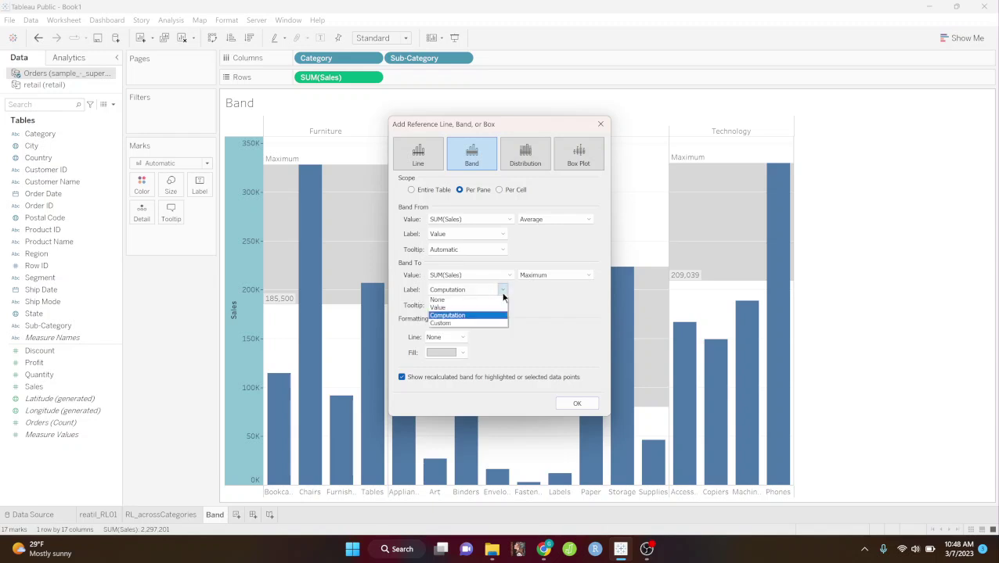
{"action": "left_click", "coordinate": [451, 309]}
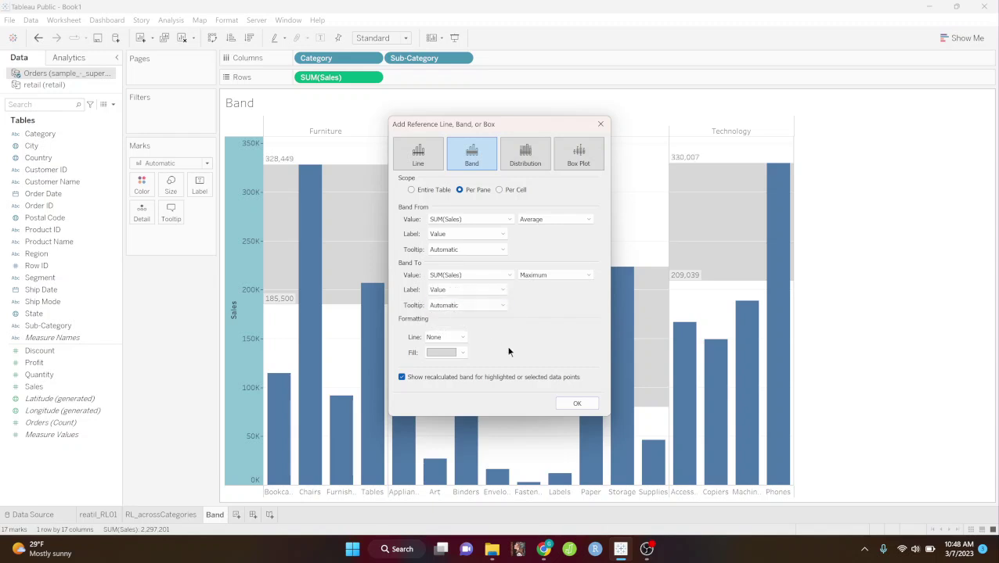
{"action": "left_click", "coordinate": [576, 403]}
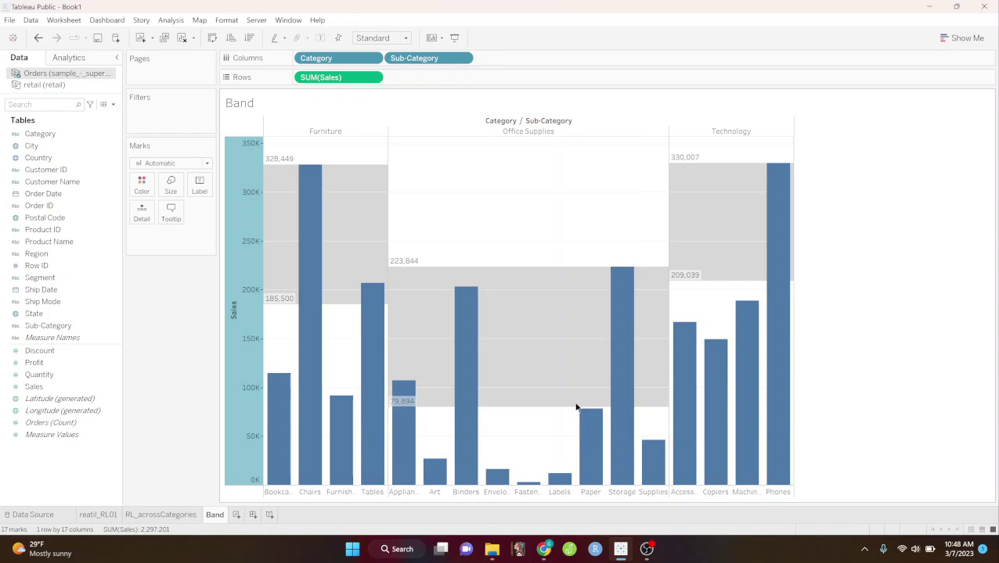
- Fit the chart to the entire view and inspect the band limits of the Furniture and Office Supplies categories
{"action": "left_click", "coordinate": [406, 38]}
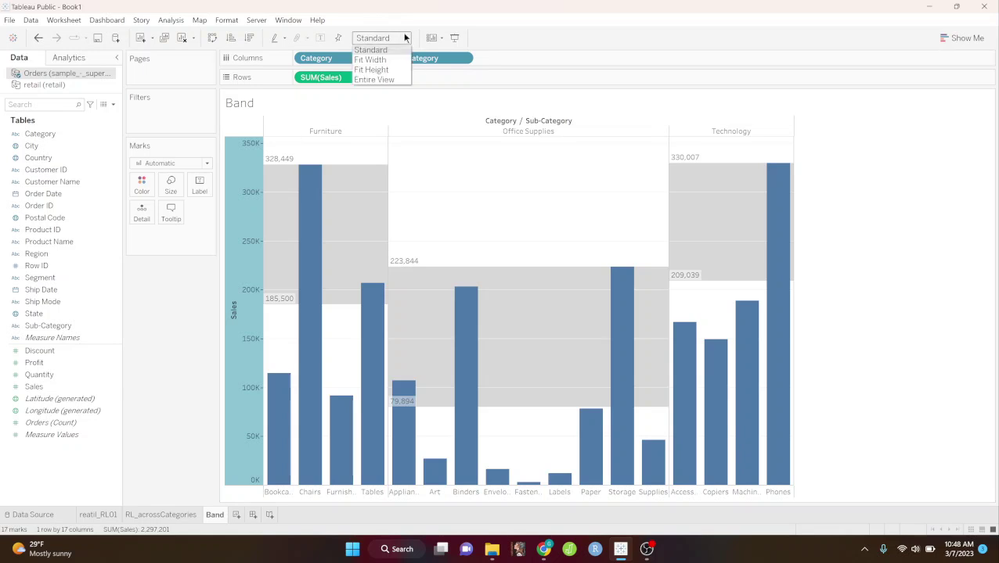
{"action": "left_click", "coordinate": [381, 80]}
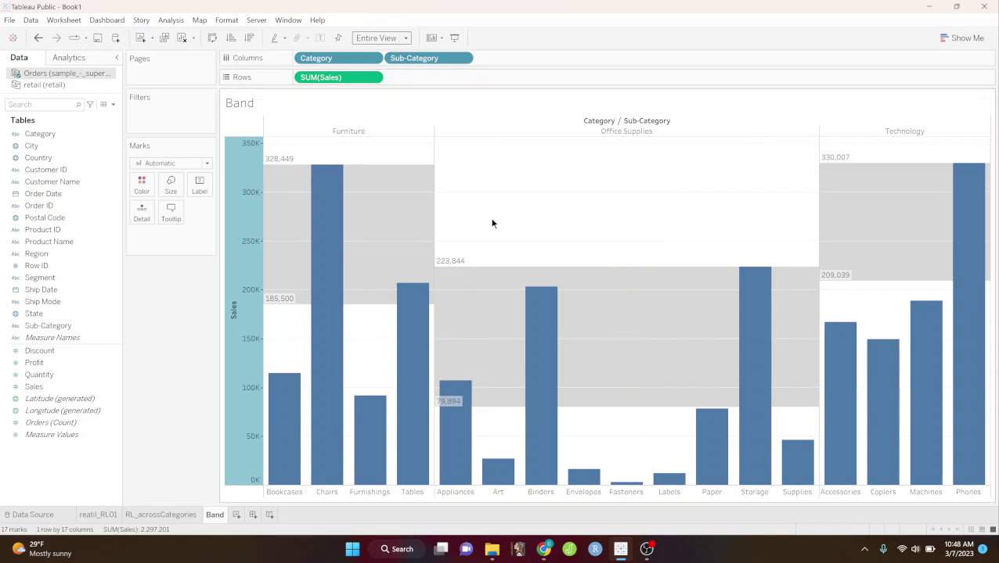
{"action": "mouse_move", "coordinate": [363, 312]}
{"action": "mouse_move", "coordinate": [283, 303]}
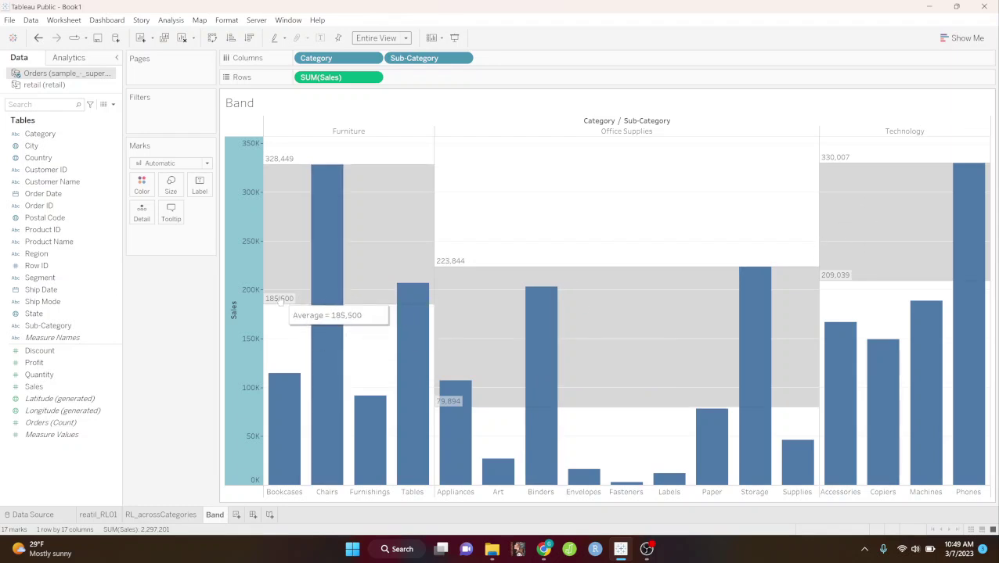
{"action": "mouse_move", "coordinate": [337, 166]}
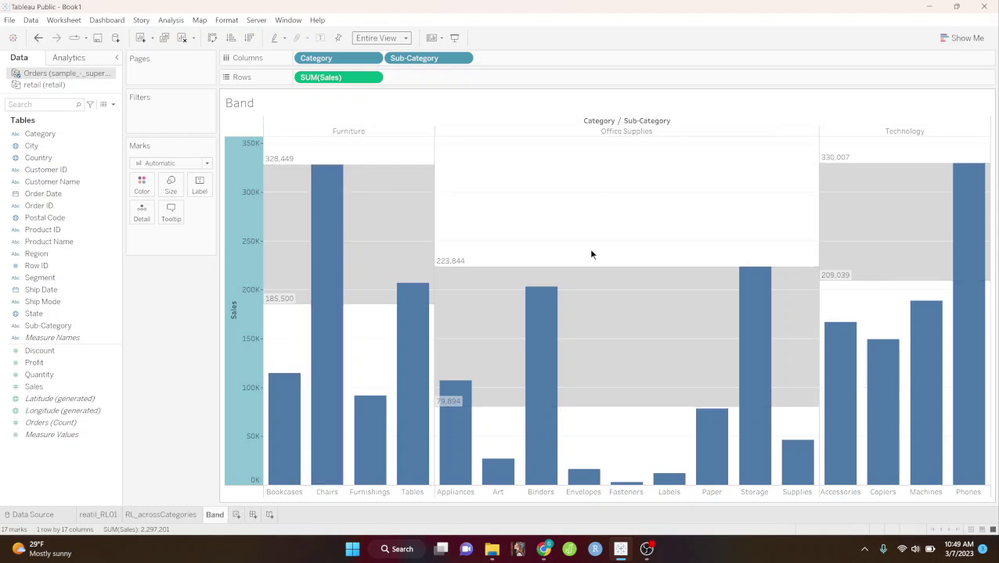
{"action": "mouse_move", "coordinate": [450, 409]}
- Create another worksheet and name it distribution
{"action": "left_click", "coordinate": [237, 516]}
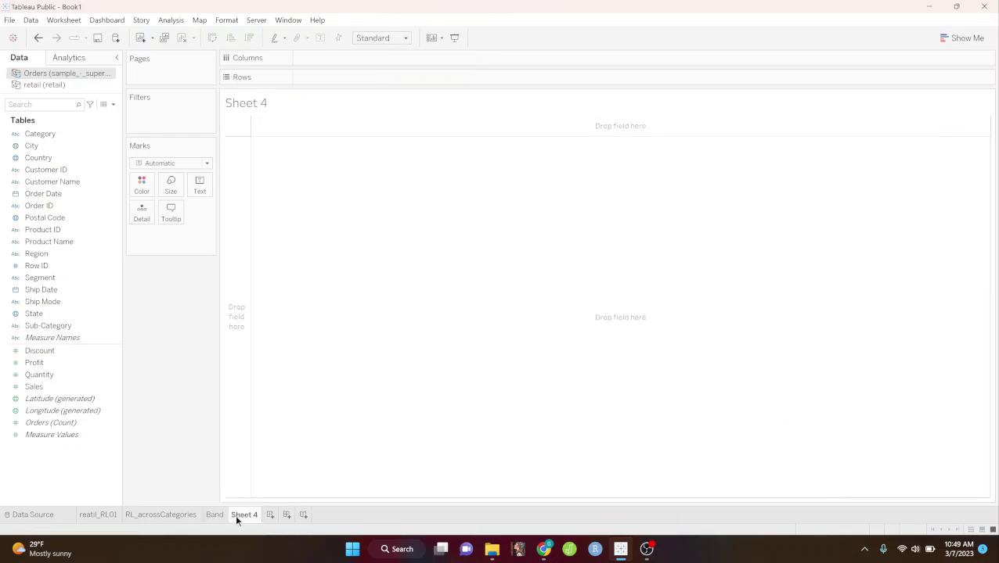
{"action": "type", "text": "distribution"}
{"action": "key", "text": "Return"}
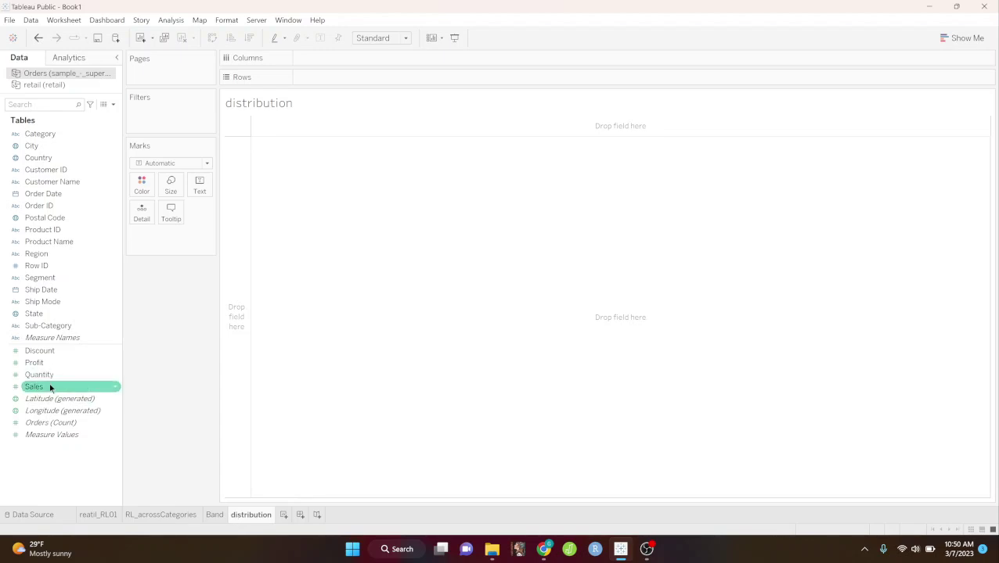
- Build a bar chart of the sum of Sales by Category only, and fit it to the entire view
{"action": "mouse_move", "coordinate": [50, 388]}
{"action": "left_mouse_down"}
{"action": "mouse_move", "coordinate": [312, 106]}
{"action": "mouse_move", "coordinate": [321, 76]}
{"action": "left_mouse_up"}
{"action": "left_click_drag", "start_coordinate": [51, 134], "coordinate": [334, 66]}
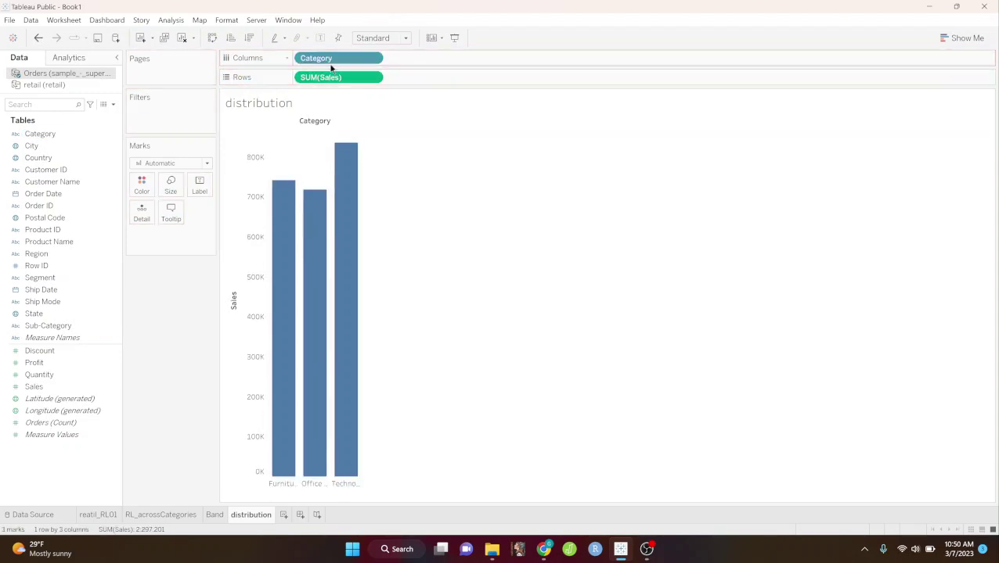
{"action": "left_click_drag", "start_coordinate": [50, 327], "coordinate": [421, 63]}
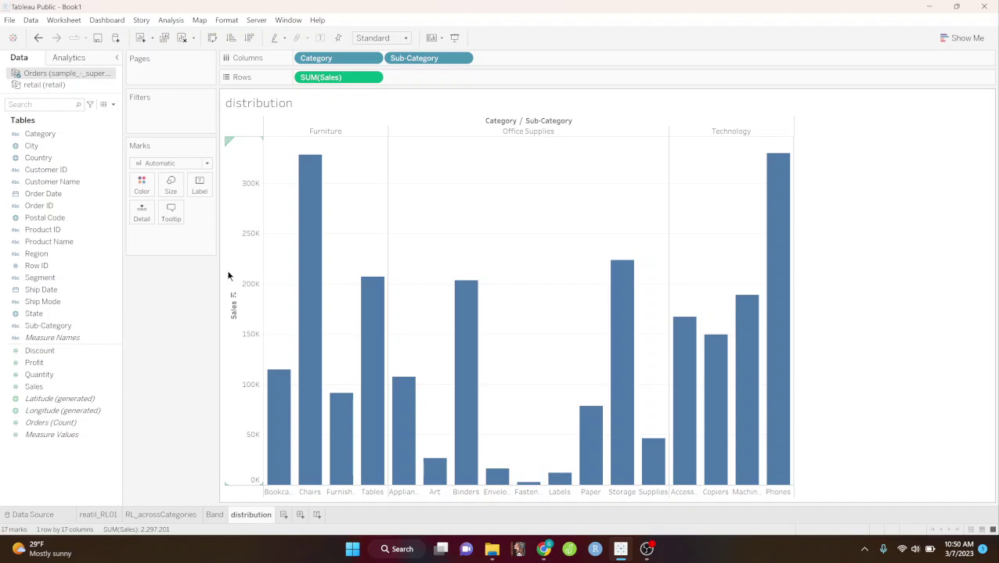
{"action": "left_click_drag", "start_coordinate": [434, 61], "coordinate": [185, 279]}
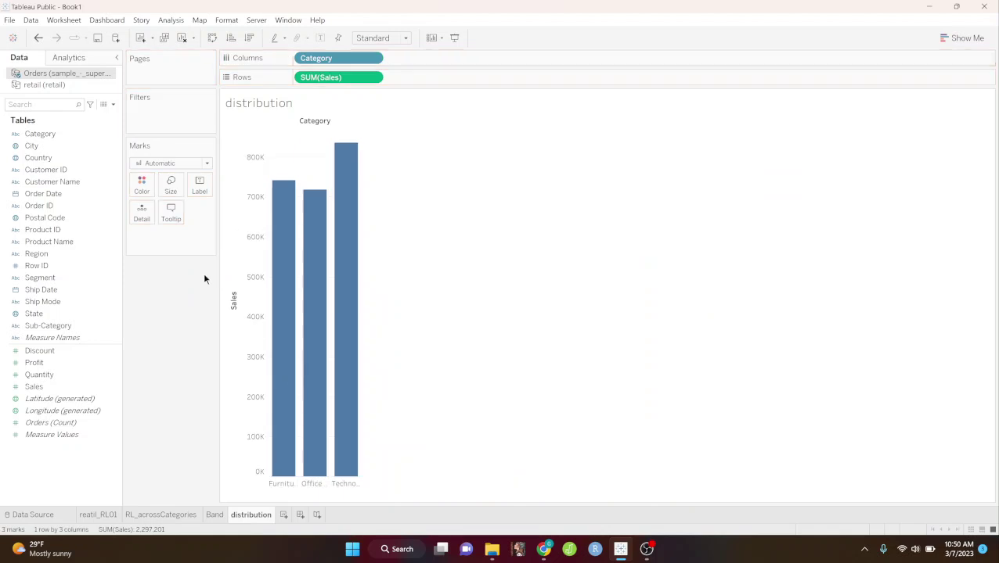
{"action": "left_click", "coordinate": [406, 37]}
{"action": "left_click", "coordinate": [379, 80]}
- Start a reference distribution on the Sales axis with the entire table as scope and Value as label
{"action": "right_click", "coordinate": [230, 249]}
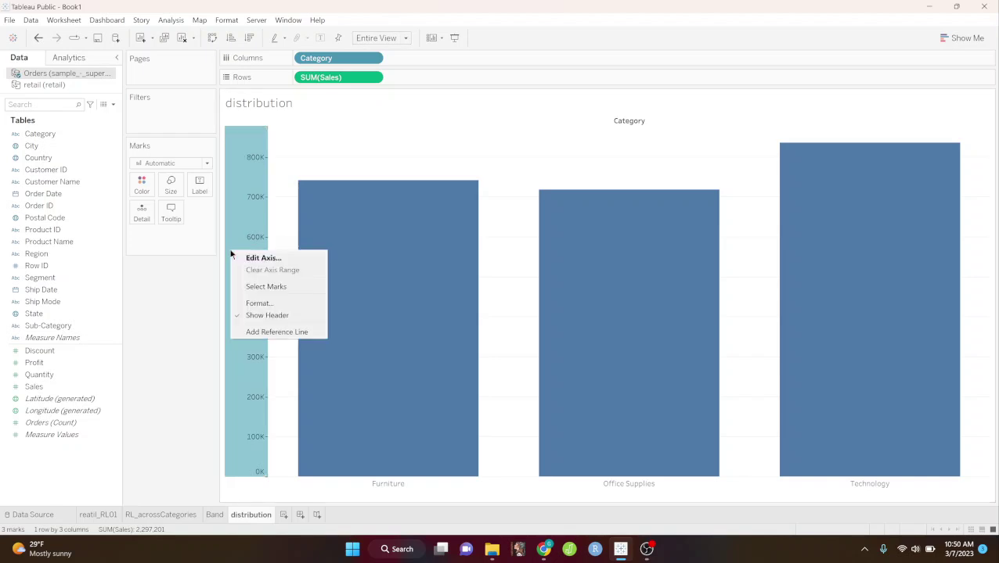
{"action": "left_click", "coordinate": [262, 332]}
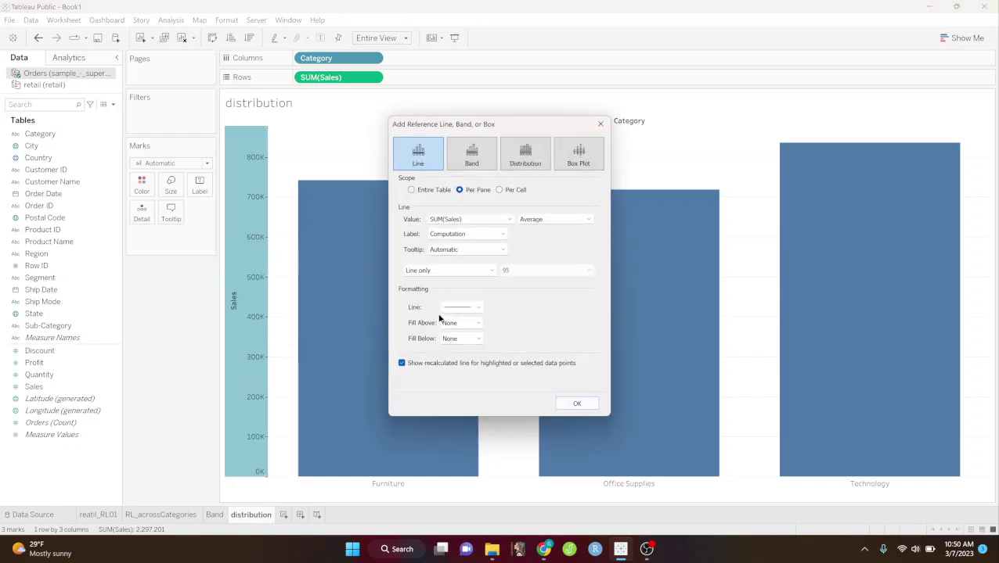
{"action": "left_click", "coordinate": [530, 164]}
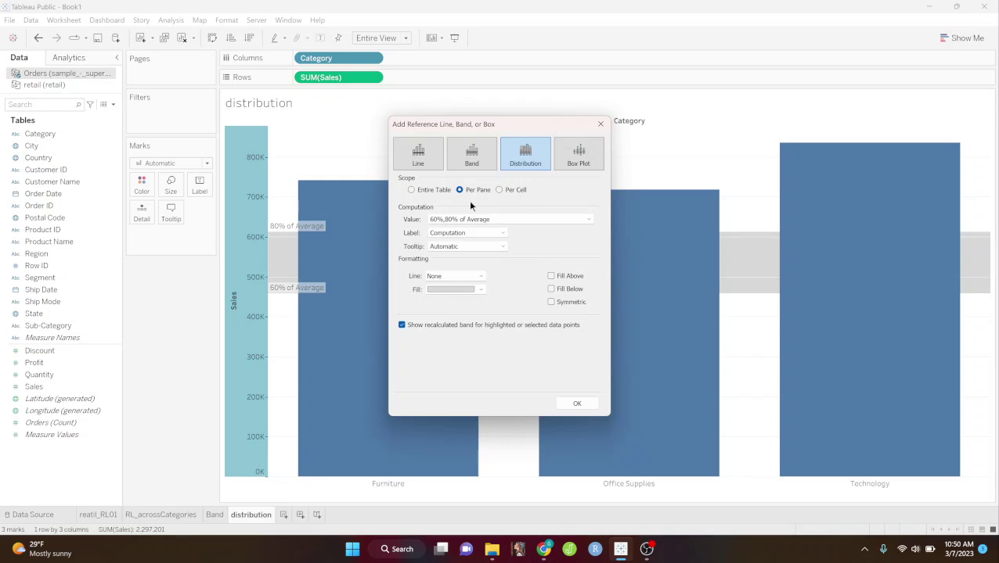
{"action": "left_click", "coordinate": [412, 191]}
{"action": "left_click", "coordinate": [411, 190]}
{"action": "left_click", "coordinate": [502, 231]}
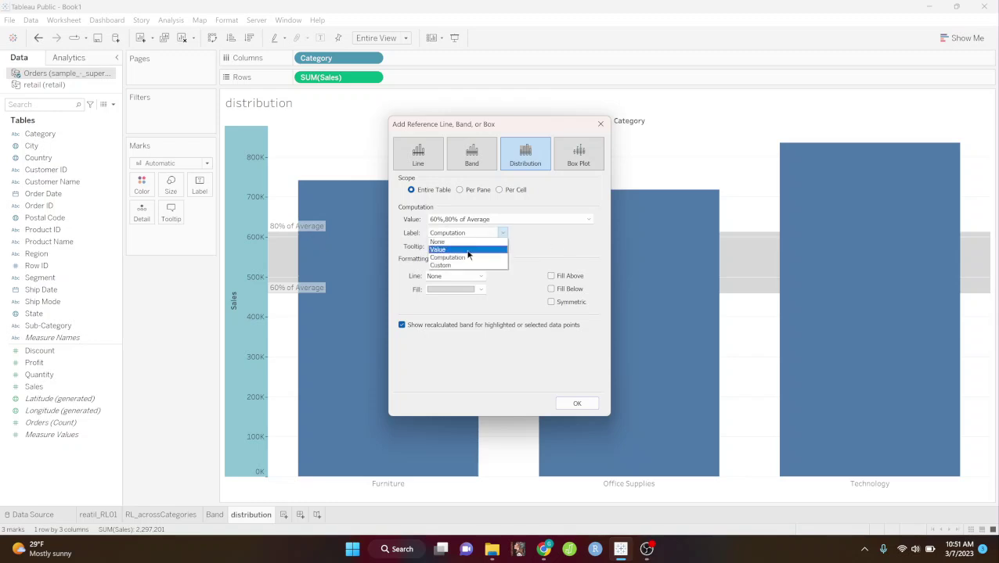
{"action": "left_click", "coordinate": [468, 250]}
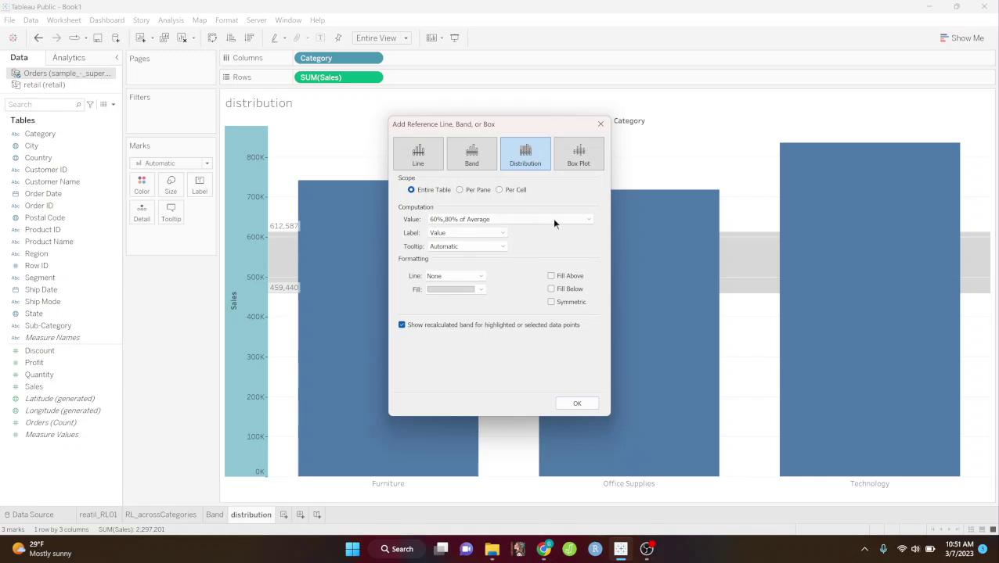
- Try the Percentiles and Quantiles computations for the reference distribution
{"action": "left_click", "coordinate": [588, 220]}
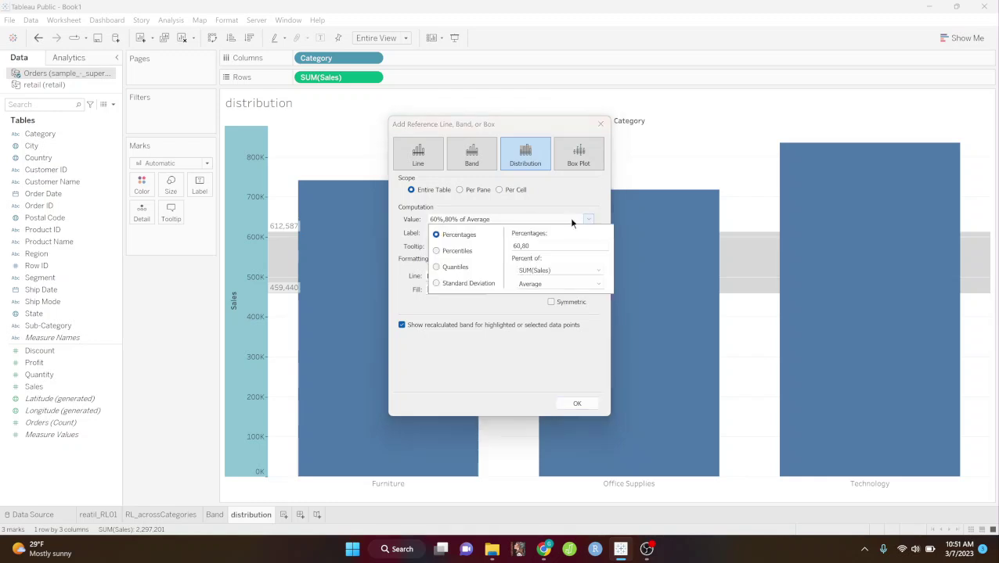
{"action": "left_click", "coordinate": [502, 220]}
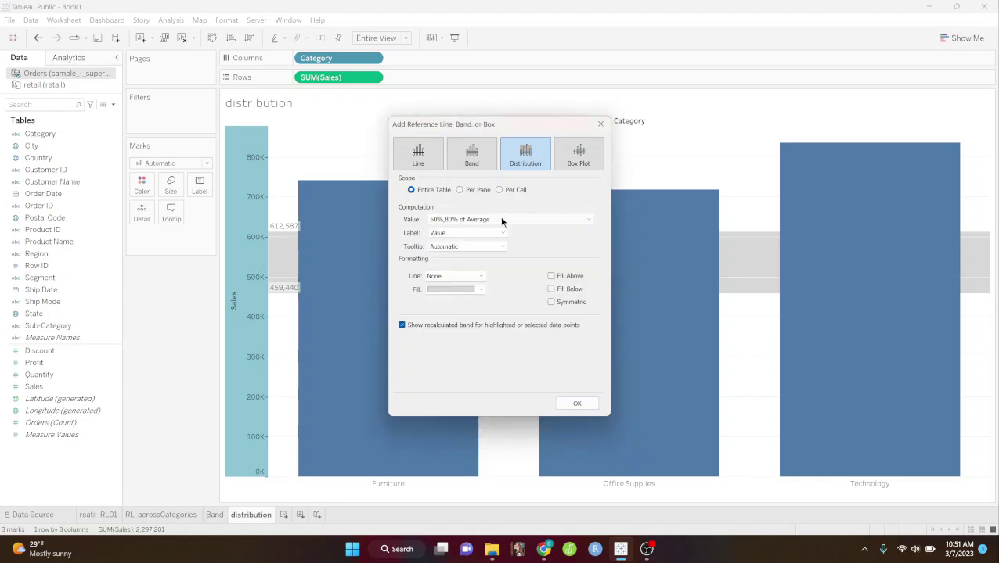
{"action": "left_click", "coordinate": [588, 219]}
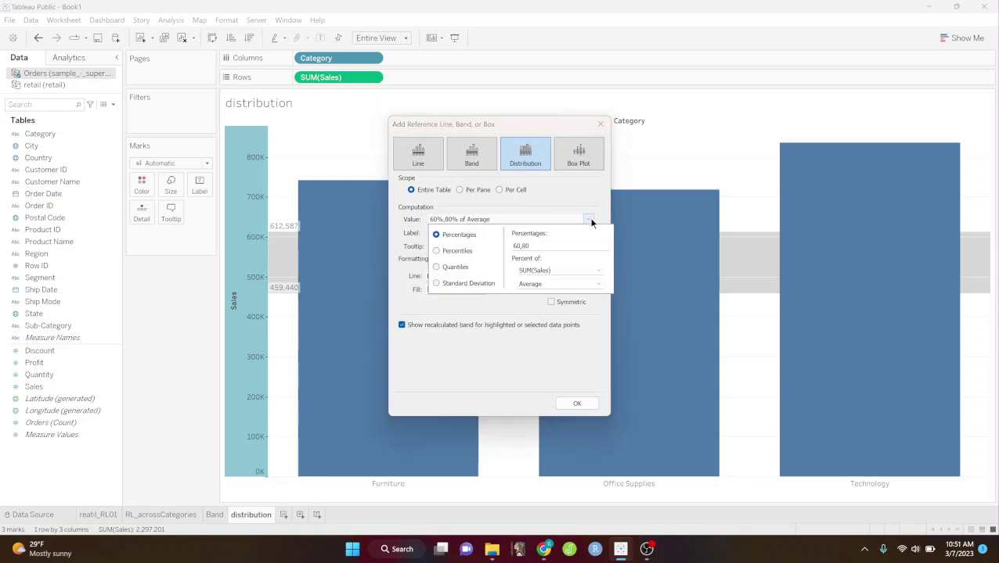
{"action": "left_click", "coordinate": [452, 252]}
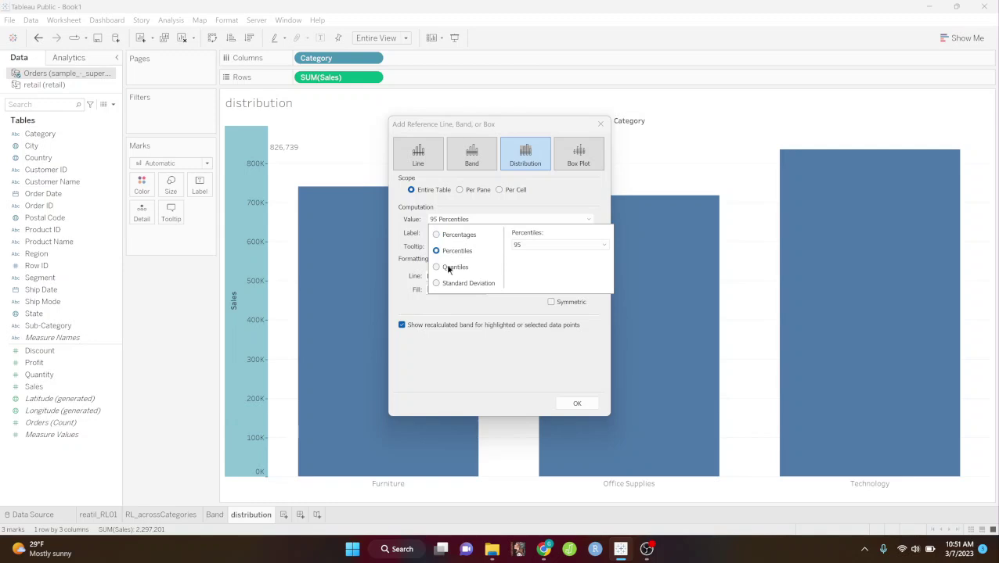
{"action": "left_click", "coordinate": [448, 269]}
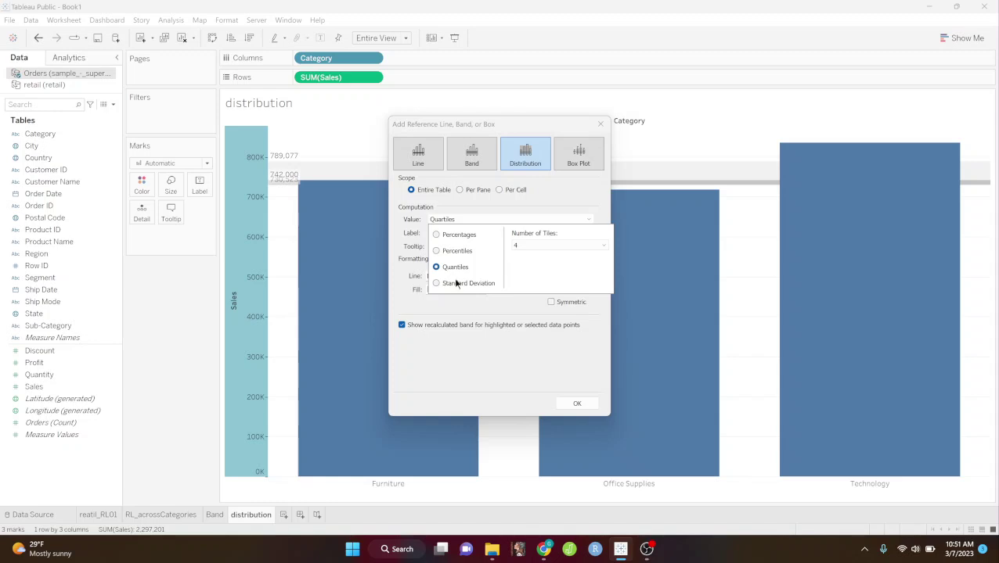
- Try the Standard Deviation computation for the reference distribution with factors -3,3
{"action": "left_click", "coordinate": [457, 285]}
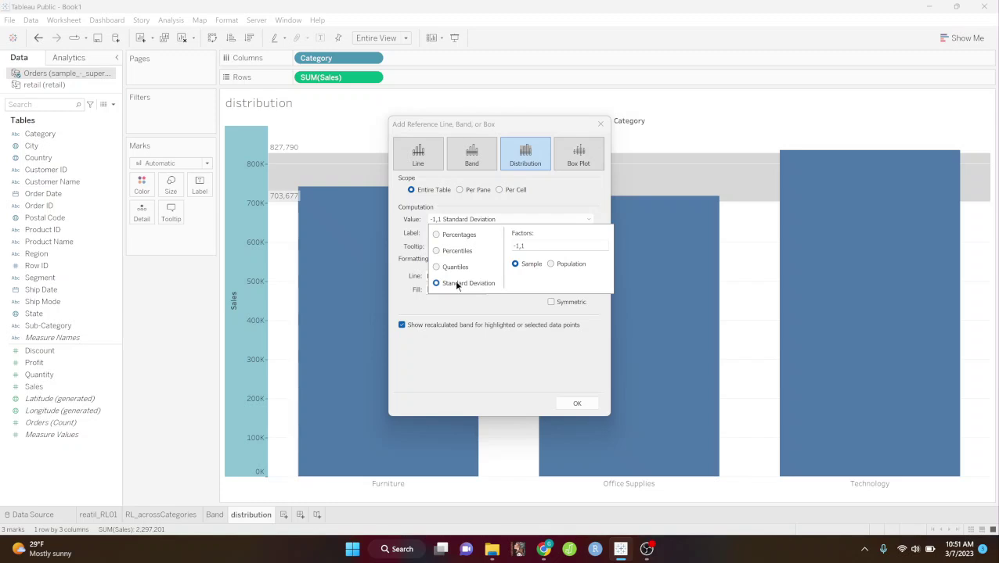
{"action": "left_click", "coordinate": [518, 246]}
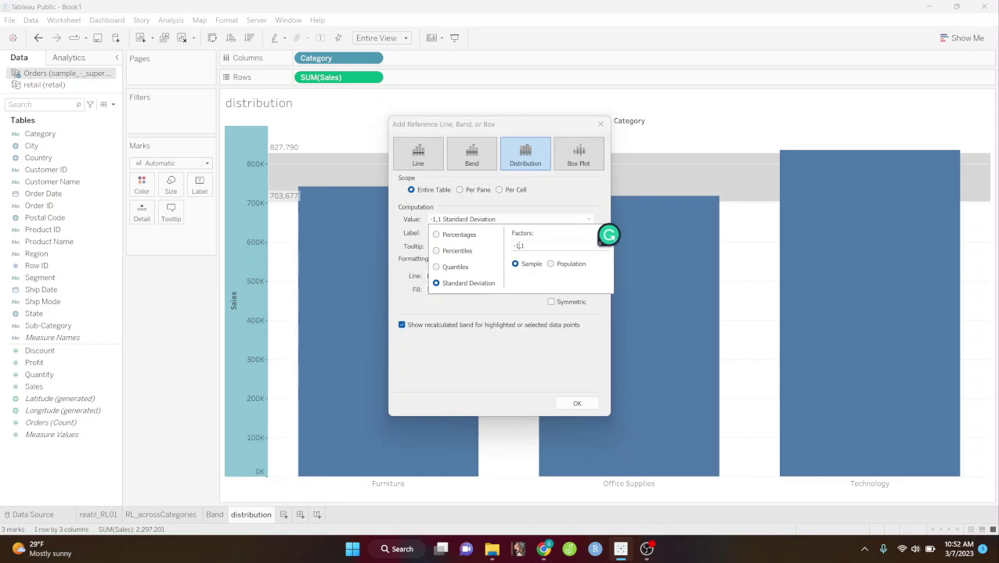
{"action": "key", "text": "BackSpace"}
{"action": "type", "text": "3"}
{"action": "key", "text": "BackSpace"}
{"action": "type", "text": "3"}
{"action": "left_click", "coordinate": [549, 353]}
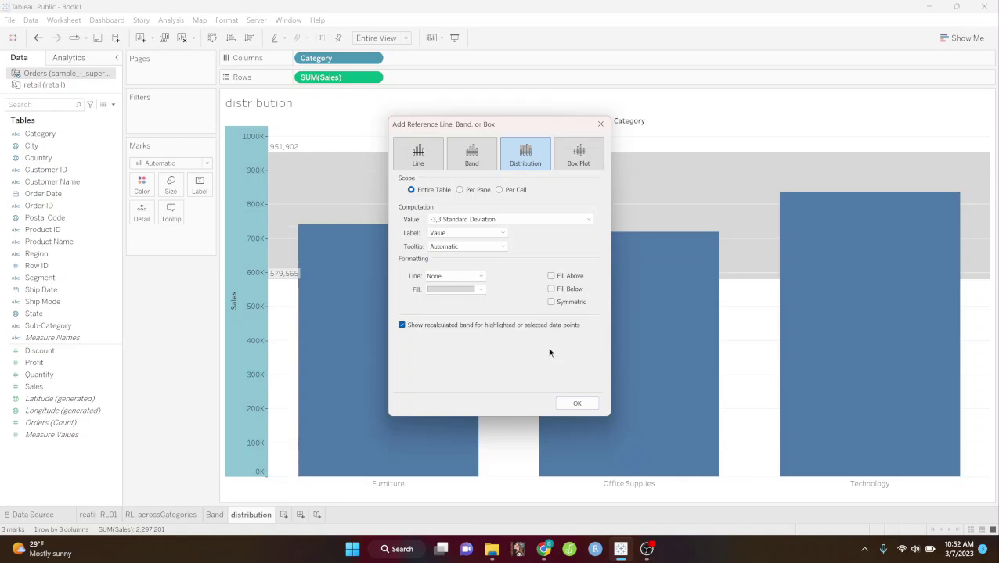
- Set the reference distribution to percentages 75,95 of the total SUM(Sales) and apply it
{"action": "left_click", "coordinate": [587, 221]}
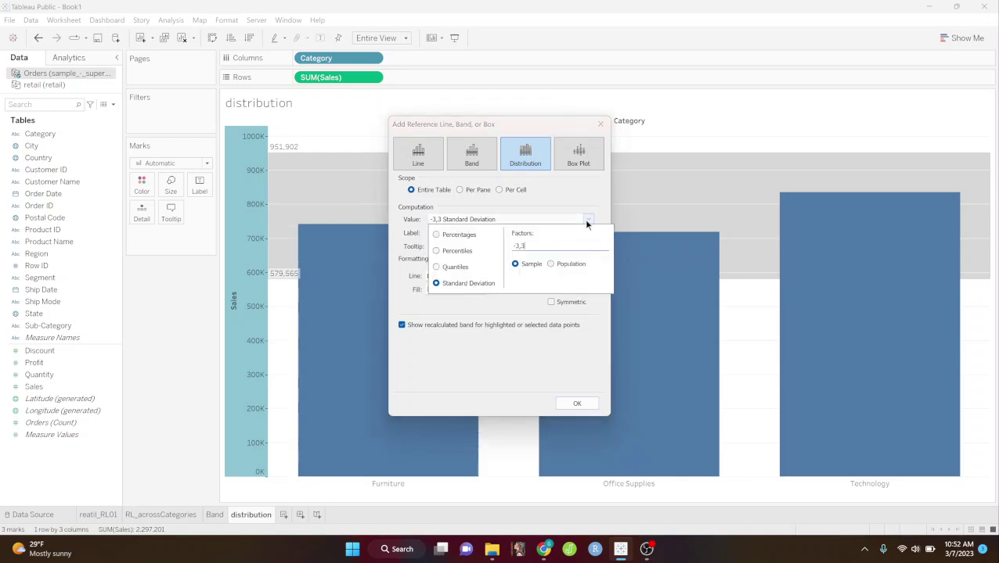
{"action": "left_click", "coordinate": [451, 237]}
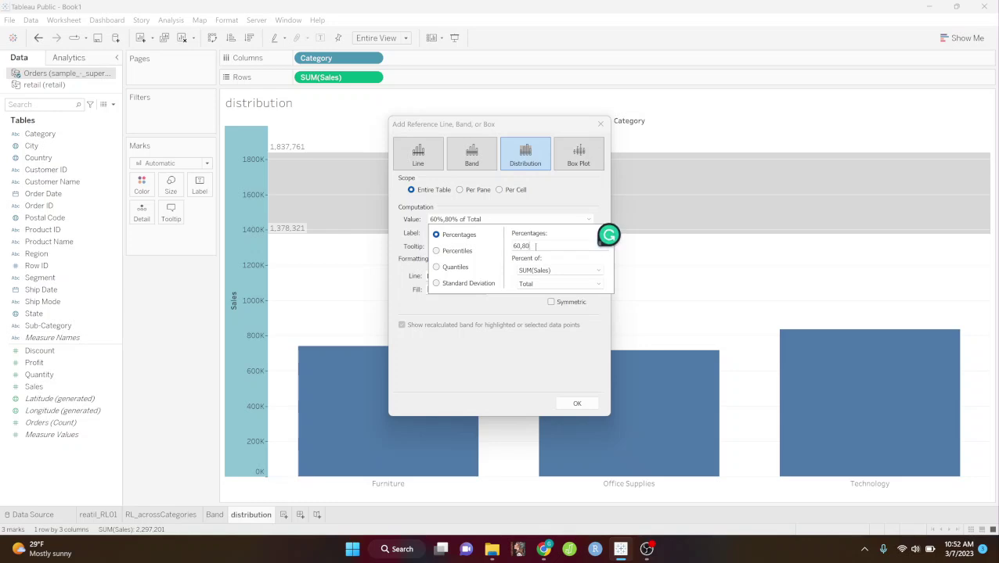
{"action": "key", "text": "BackSpace"}
{"action": "key", "text": "BackSpace"}
{"action": "key", "text": "BackSpace"}
{"action": "key", "text": "BackSpace"}
{"action": "key", "text": "BackSpace"}
{"action": "type", "text": "75,95"}
{"action": "left_click", "coordinate": [453, 373]}
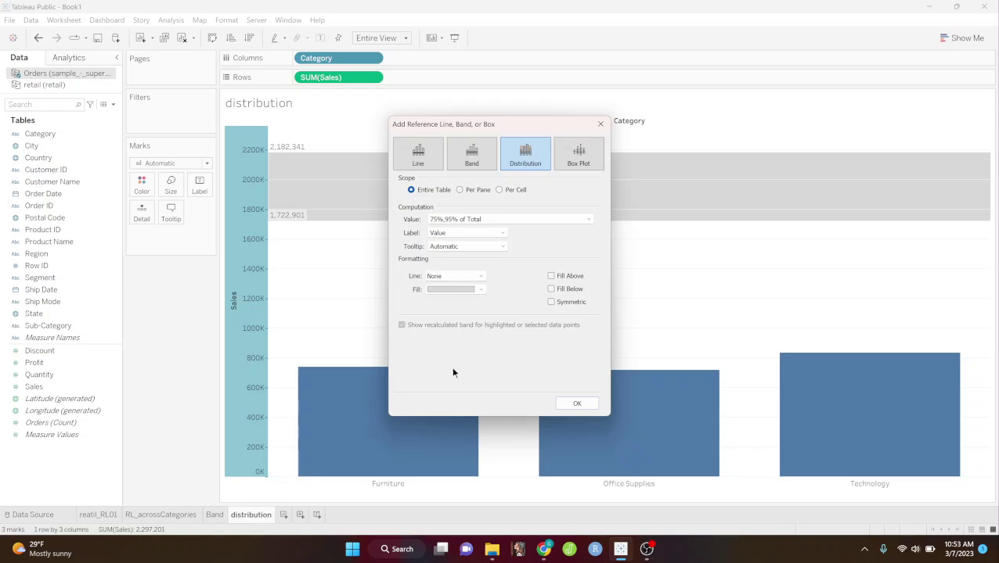
{"action": "left_click", "coordinate": [575, 404]}
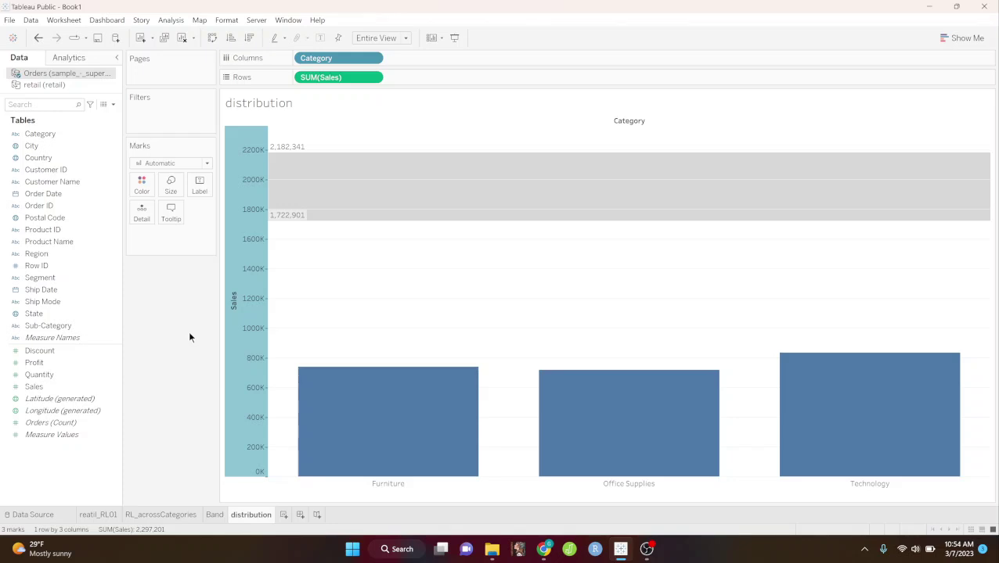
- Create a new worksheet from the retail data source and plot the sum of Store.Spend on the rows
{"action": "left_click", "coordinate": [61, 83]}
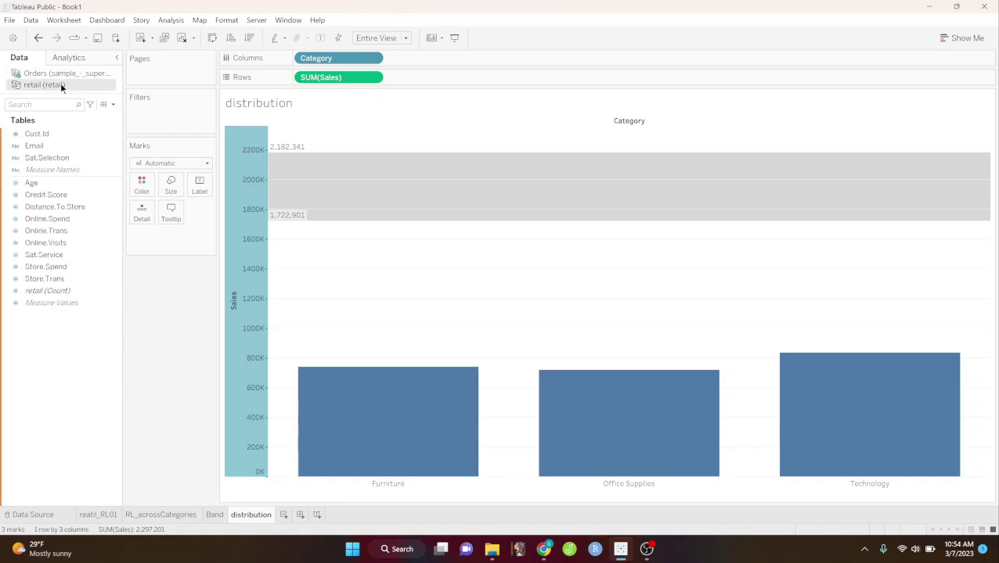
{"action": "left_click", "coordinate": [284, 516]}
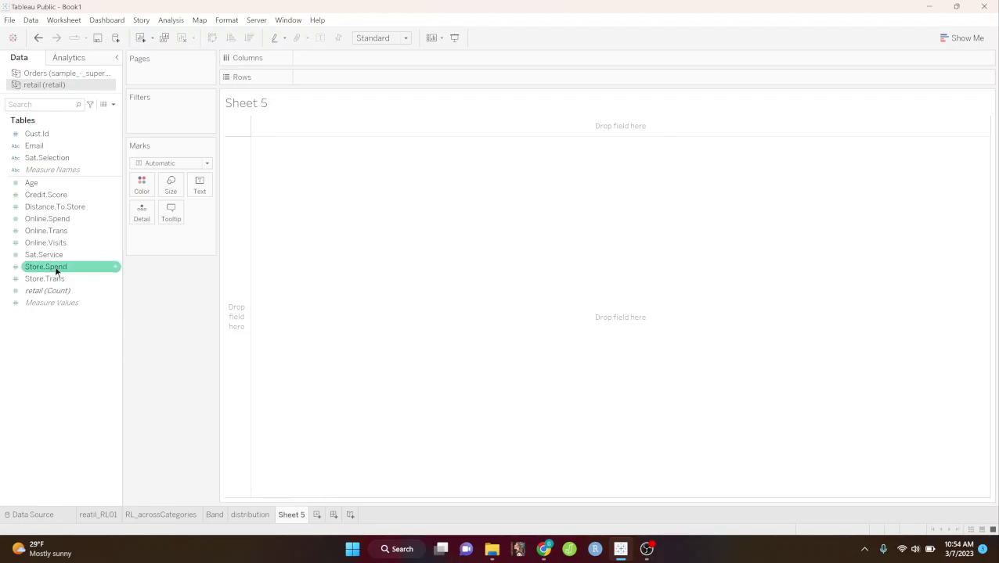
{"action": "left_click_drag", "start_coordinate": [58, 265], "coordinate": [334, 76]}
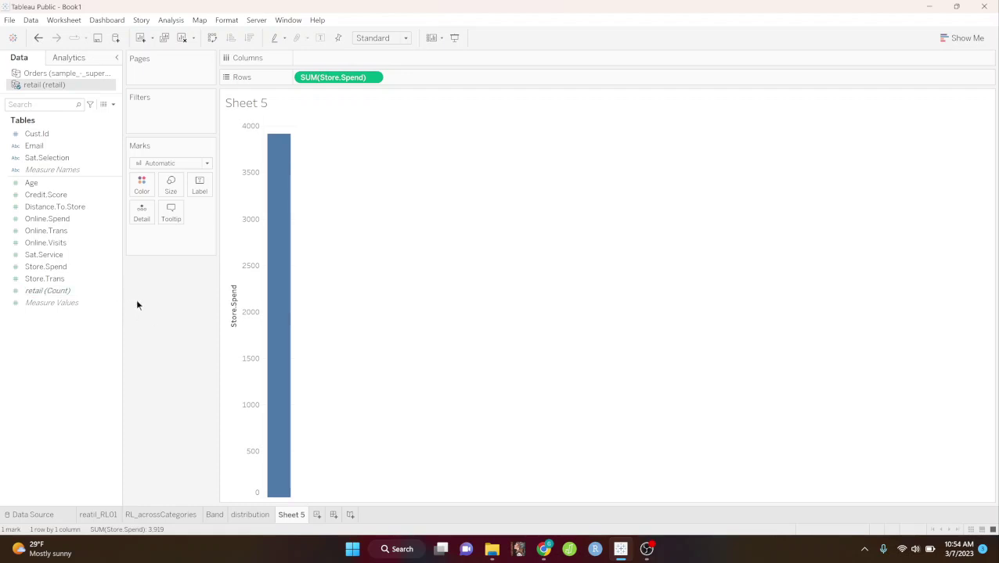
- Try adding Online.Spend to the rows and showing mark labels on the Store.Spend bar, reverting both
{"action": "left_click_drag", "start_coordinate": [60, 219], "coordinate": [442, 77]}
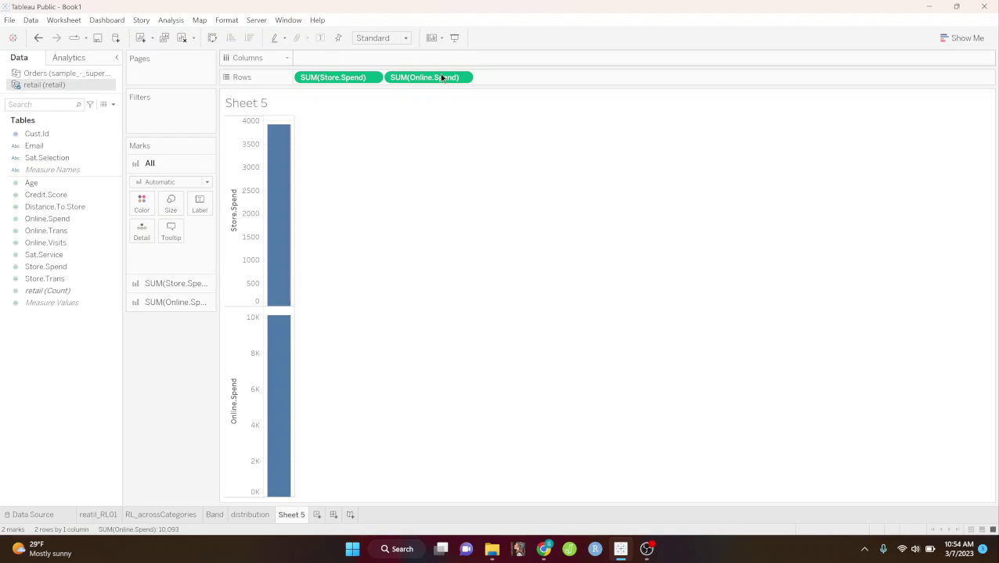
{"action": "left_click_drag", "start_coordinate": [437, 77], "coordinate": [186, 343]}
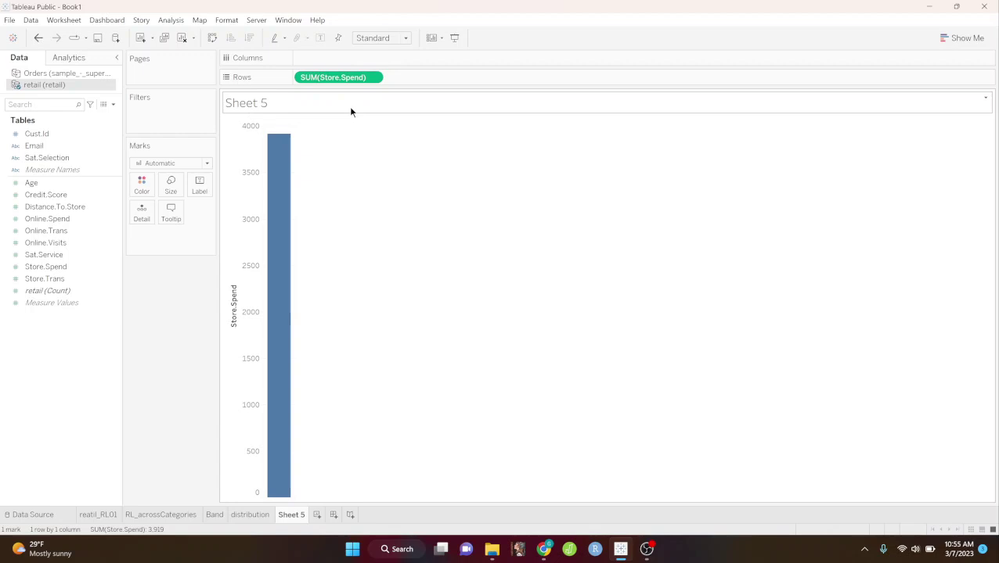
{"action": "mouse_move", "coordinate": [280, 148]}
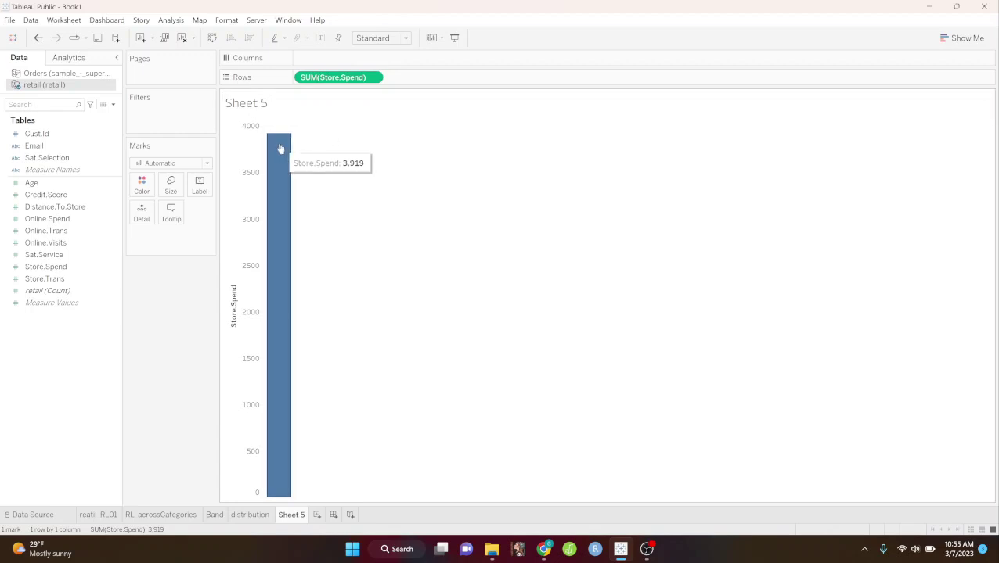
{"action": "left_click", "coordinate": [320, 39]}
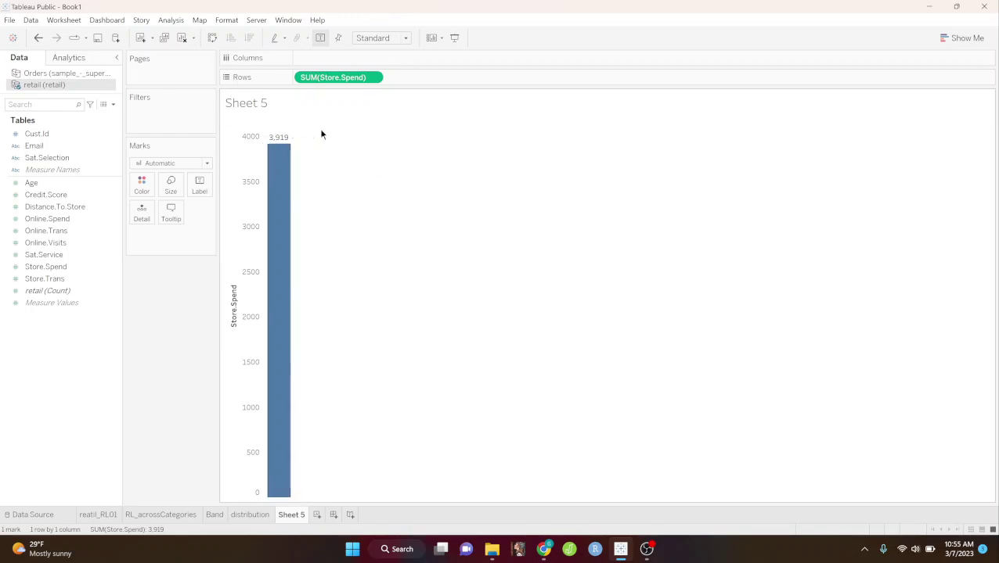
{"action": "left_click", "coordinate": [321, 39]}
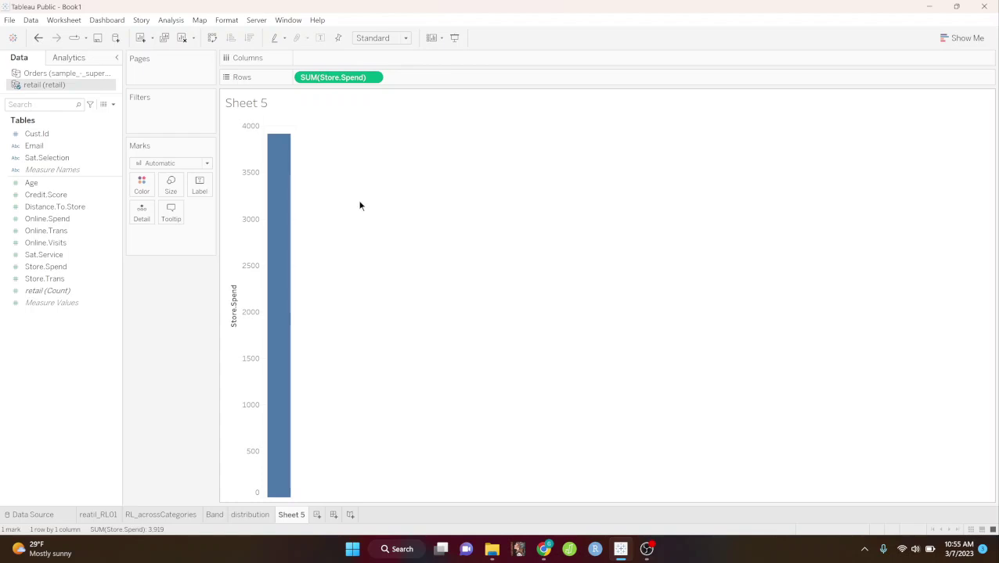
- Disaggregate the measures and start a box plot on the Store.Spend axis
{"action": "left_click", "coordinate": [172, 20]}
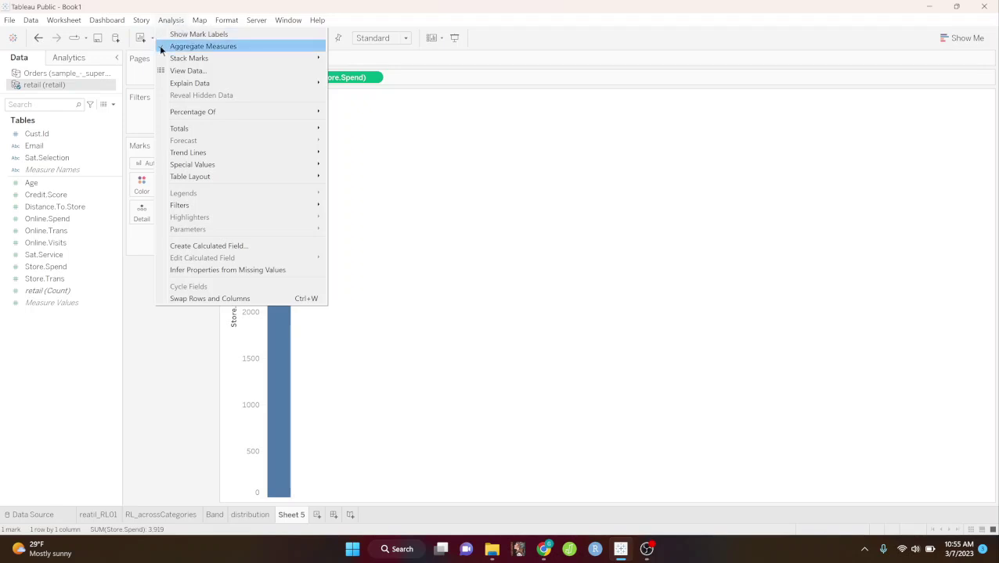
{"action": "left_click", "coordinate": [162, 47]}
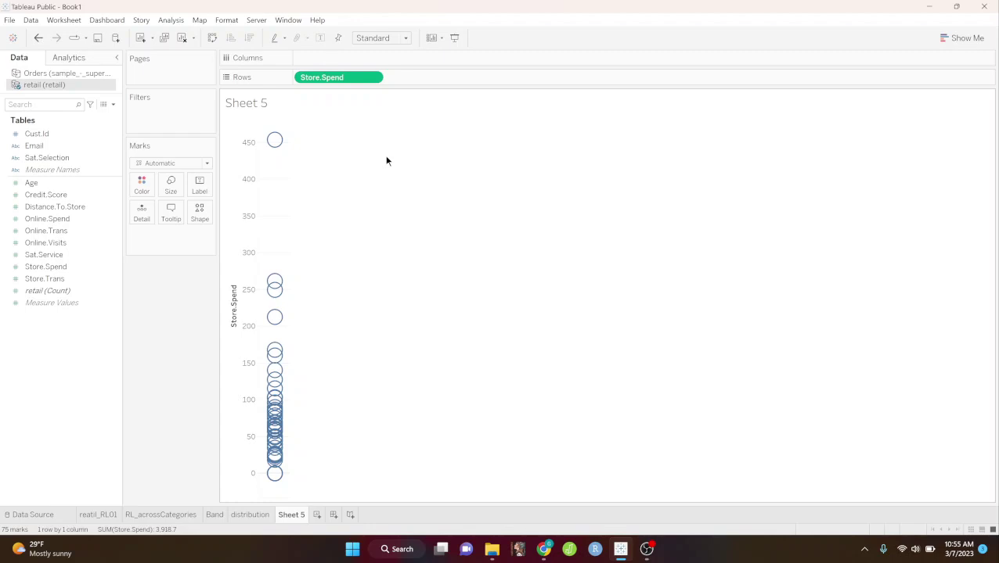
{"action": "left_click", "coordinate": [230, 346]}
{"action": "right_click", "coordinate": [230, 346]}
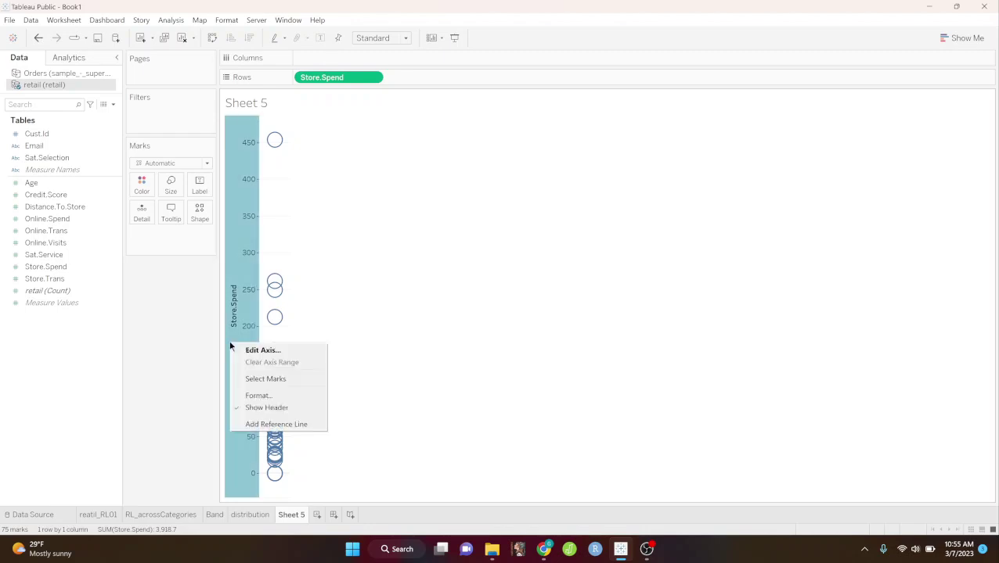
{"action": "left_click", "coordinate": [263, 427]}
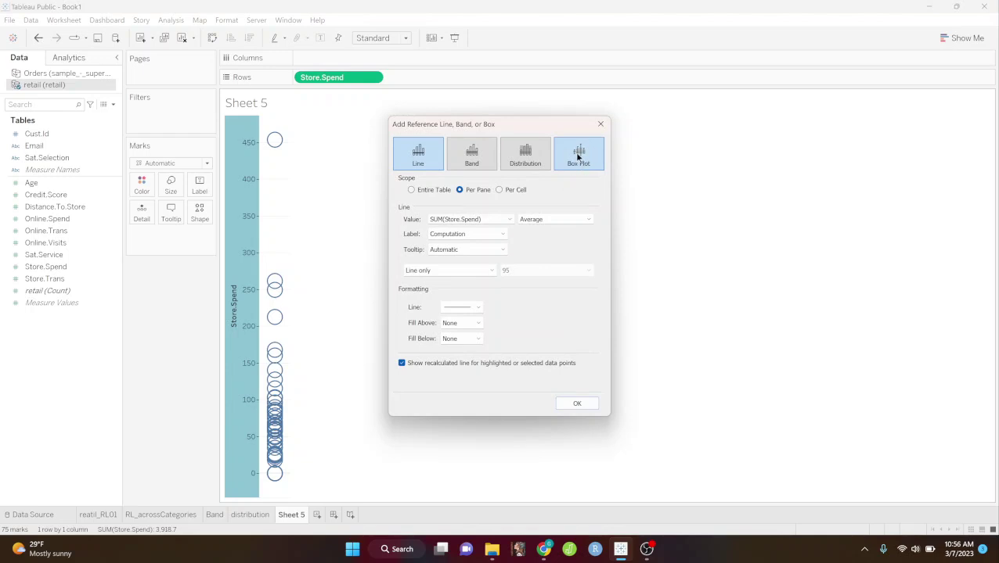
{"action": "left_click", "coordinate": [577, 157]}
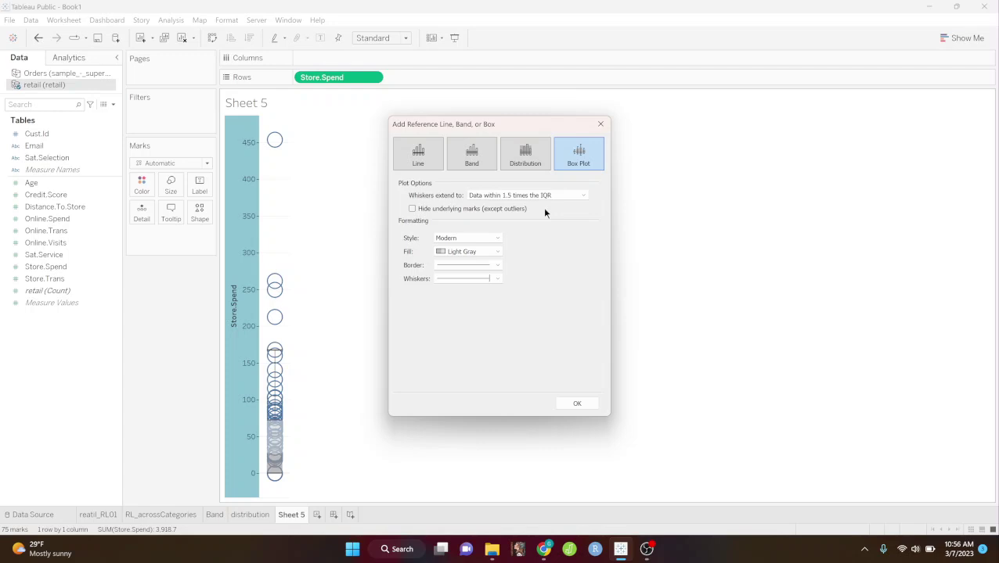
- Hide the box plot's underlying marks except outliers, set its fill to Orange, and apply it
{"action": "left_click", "coordinate": [413, 208]}
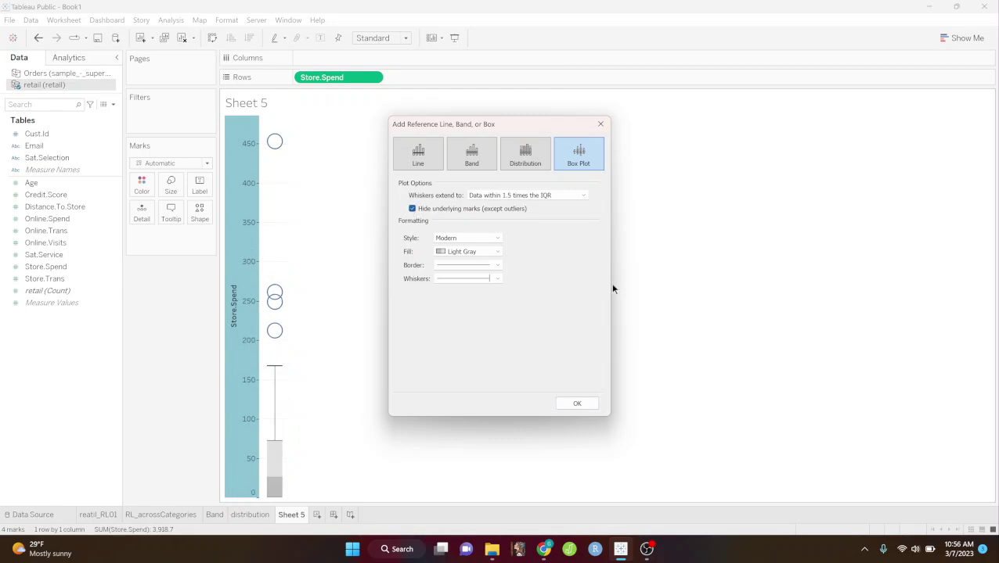
{"action": "left_click", "coordinate": [498, 252]}
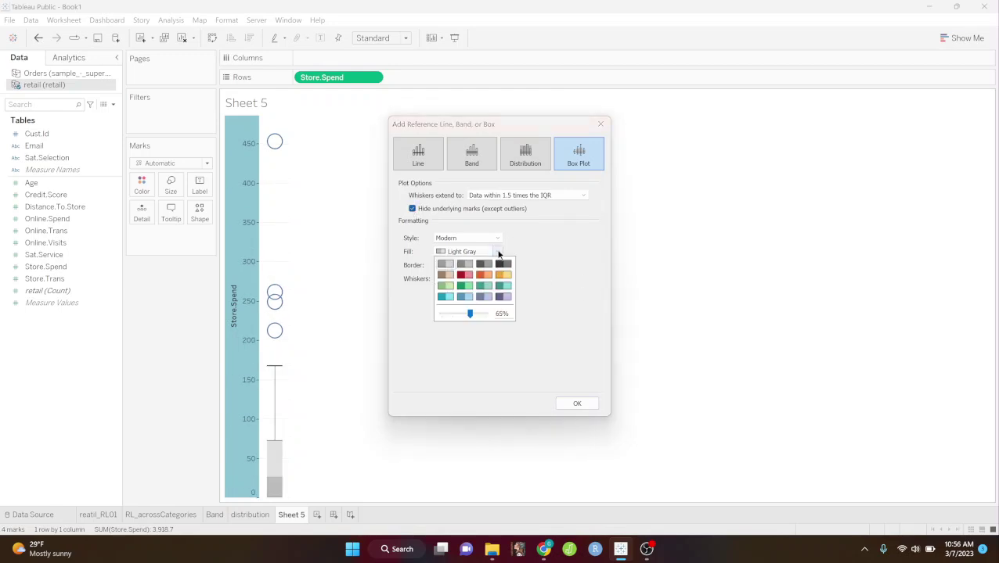
{"action": "left_click", "coordinate": [483, 275]}
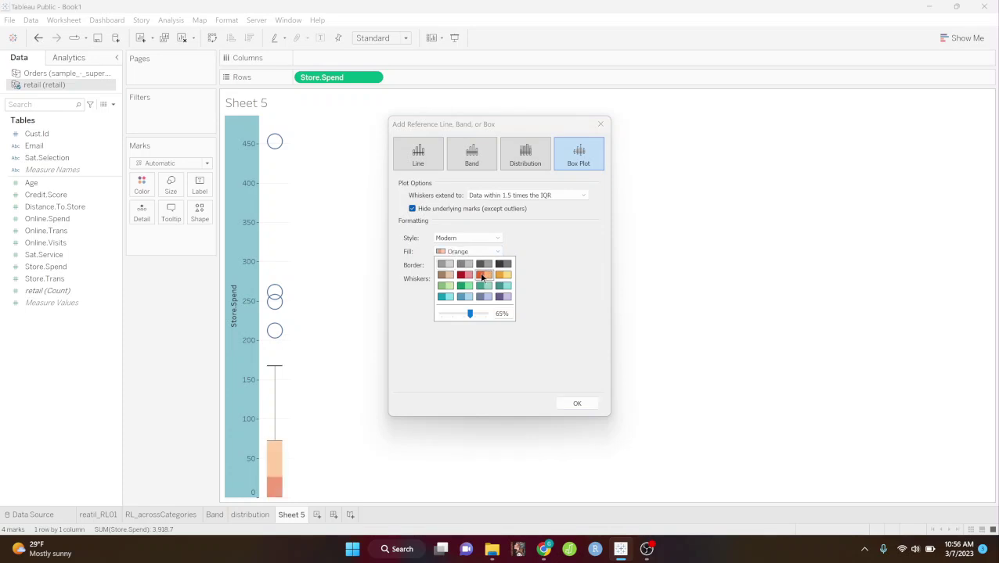
{"action": "left_click", "coordinate": [575, 405]}
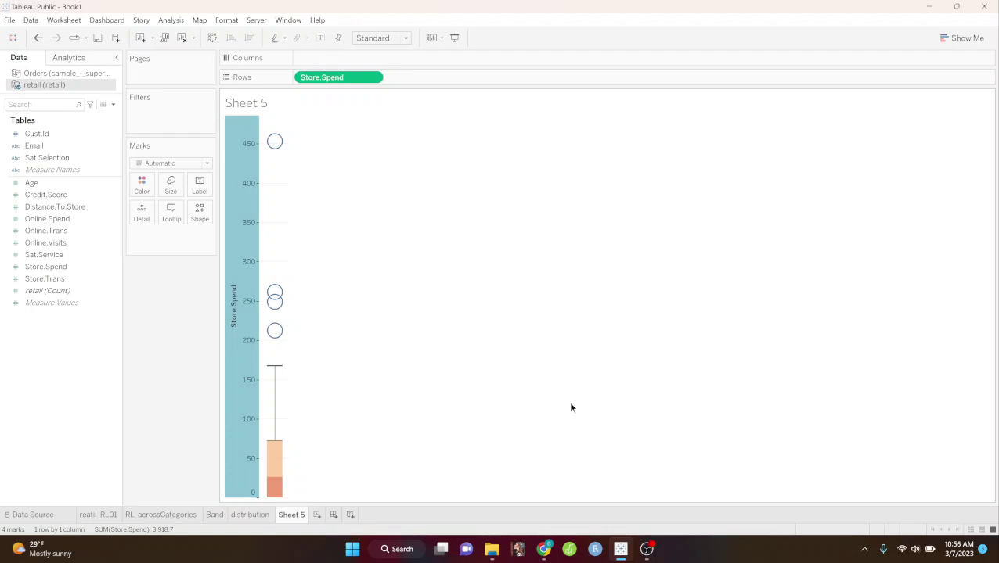
- Examine the Store.Spend box plot's whiskers, hinges and median, and the value of the highest outlier
{"action": "mouse_move", "coordinate": [271, 366]}
{"action": "mouse_move", "coordinate": [275, 448]}
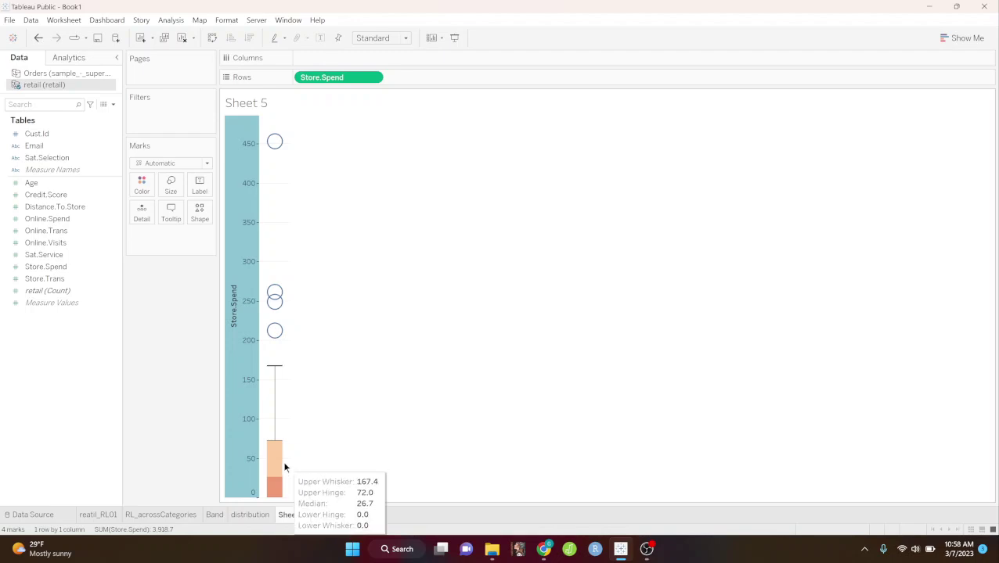
{"action": "mouse_move", "coordinate": [278, 501]}
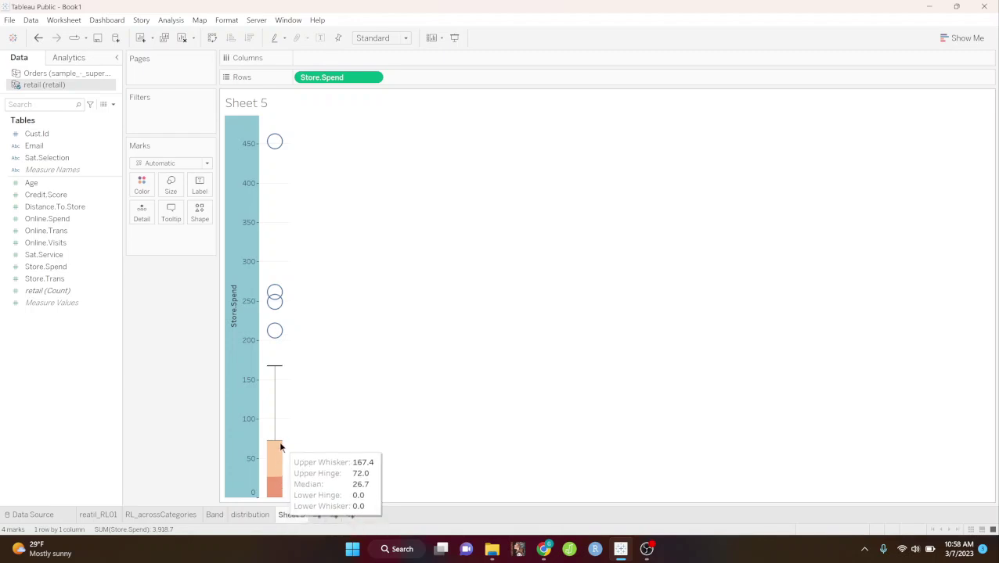
{"action": "mouse_move", "coordinate": [284, 153]}
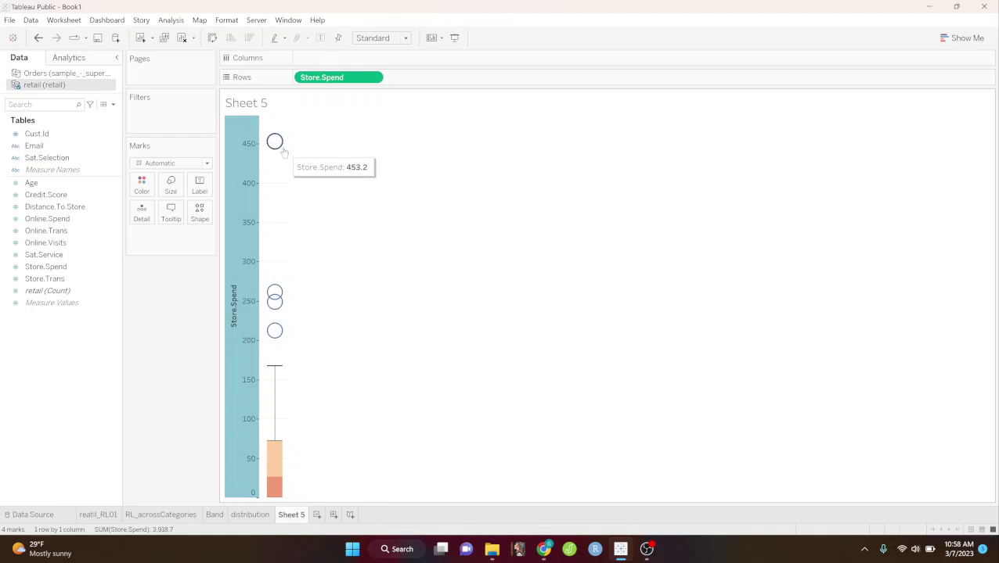